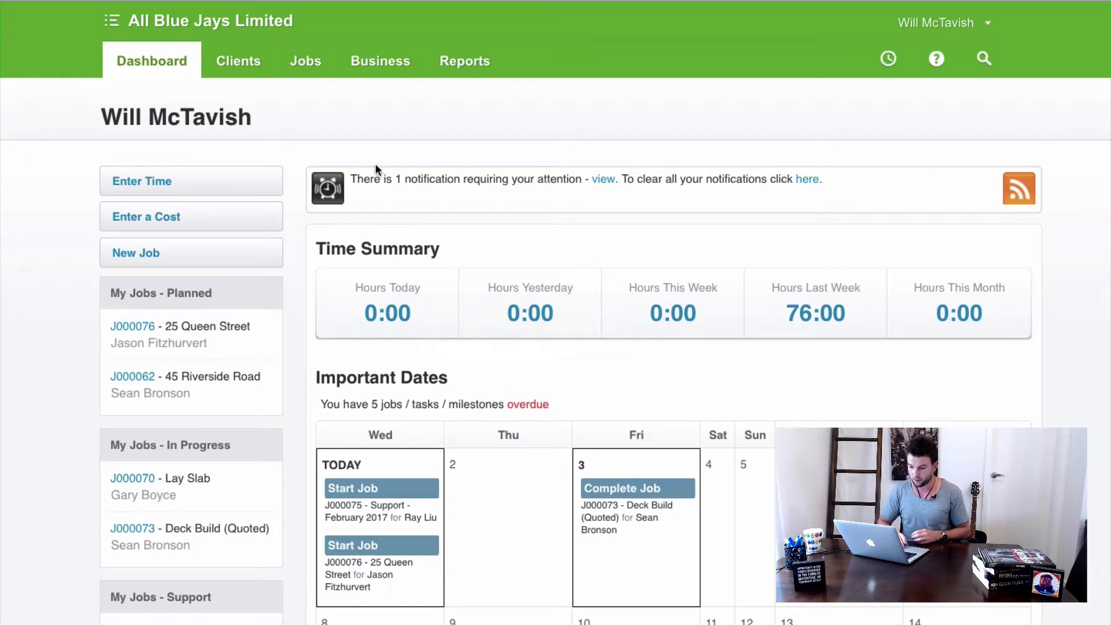
Go to Business > Settings and open the Xero connection page under Connections.
left_click(376, 72)
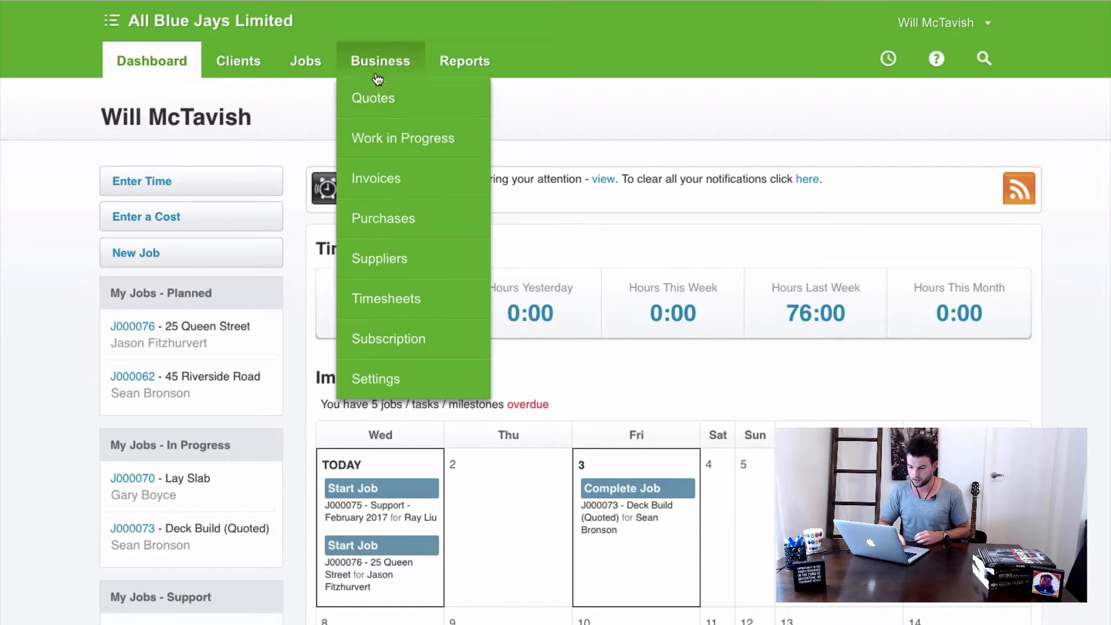
left_click(376, 379)
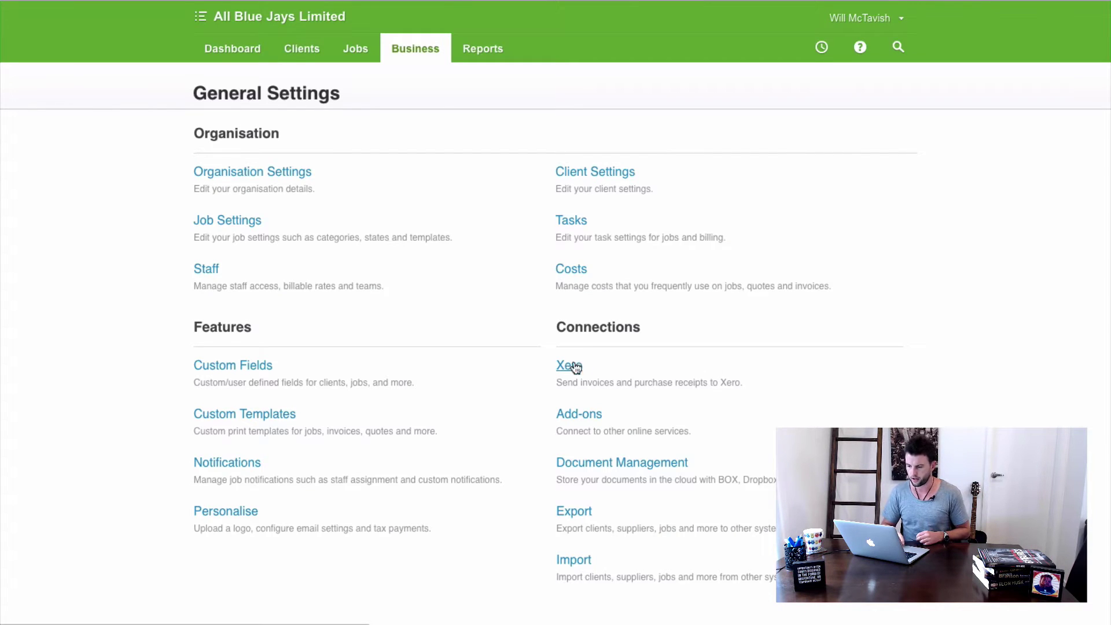
left_click(639, 341)
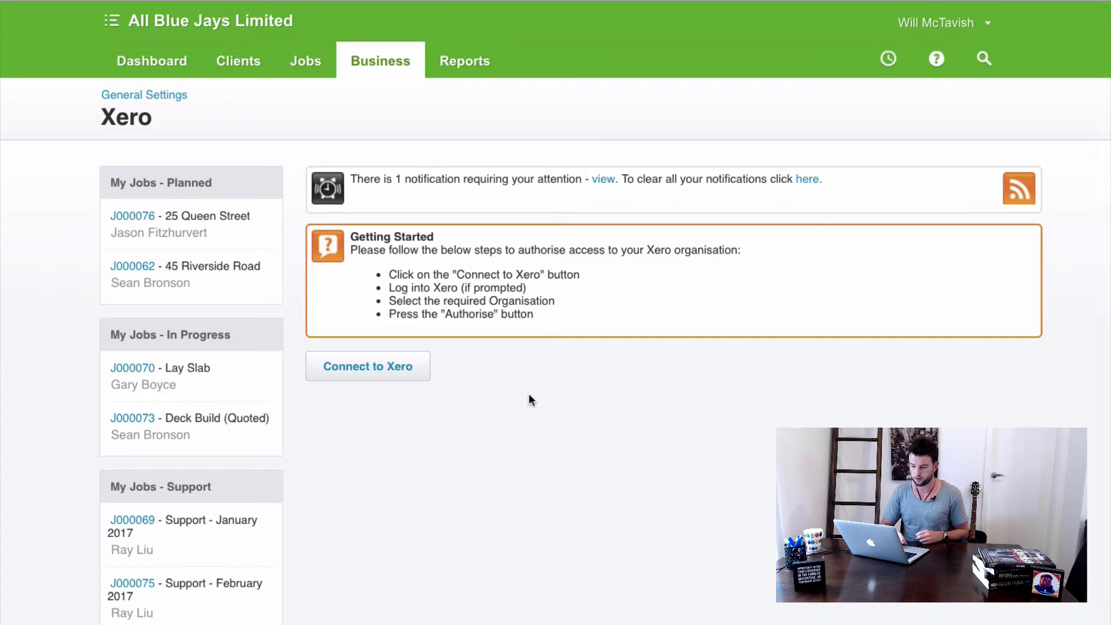
Connect to Xero and allow access to the All Blue Jays Limited organisation.
left_click(385, 368)
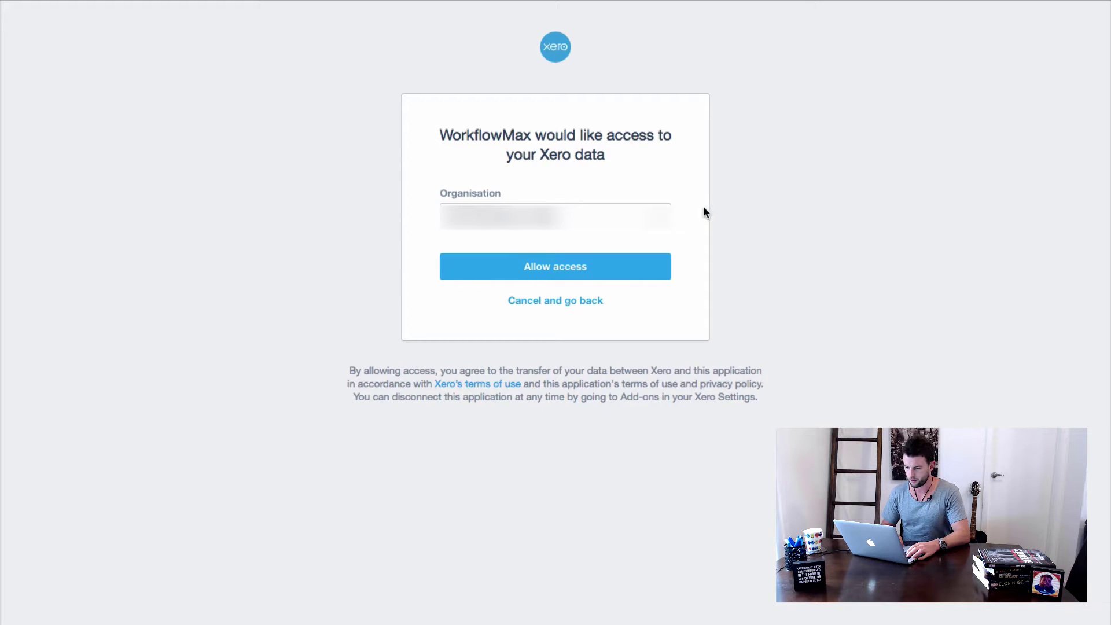
left_click(662, 222)
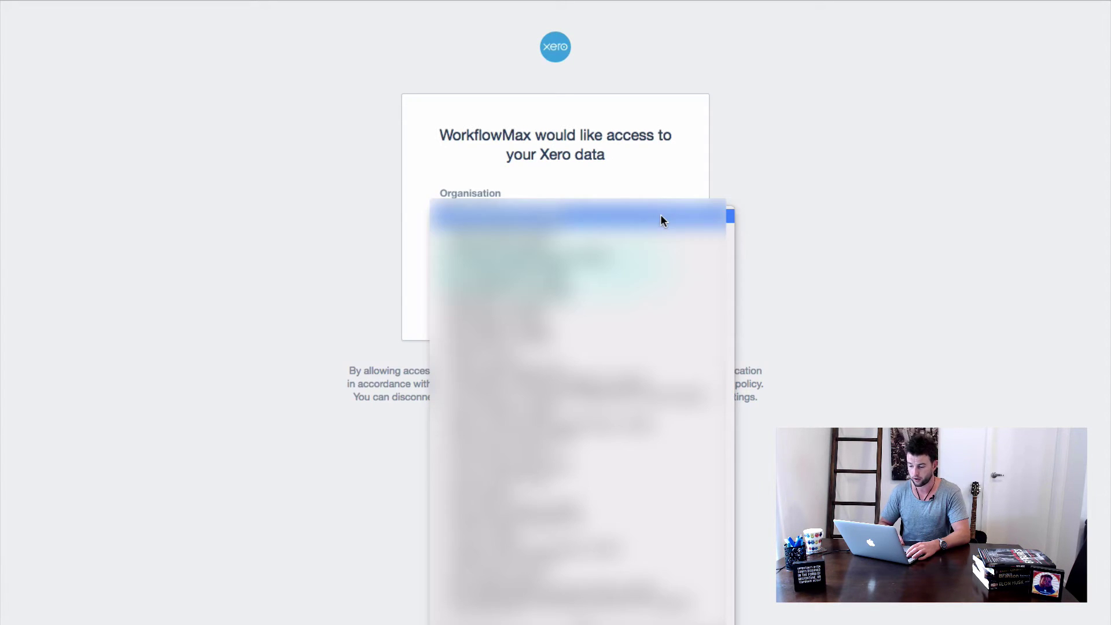
scroll(642, 327, "up", 5)
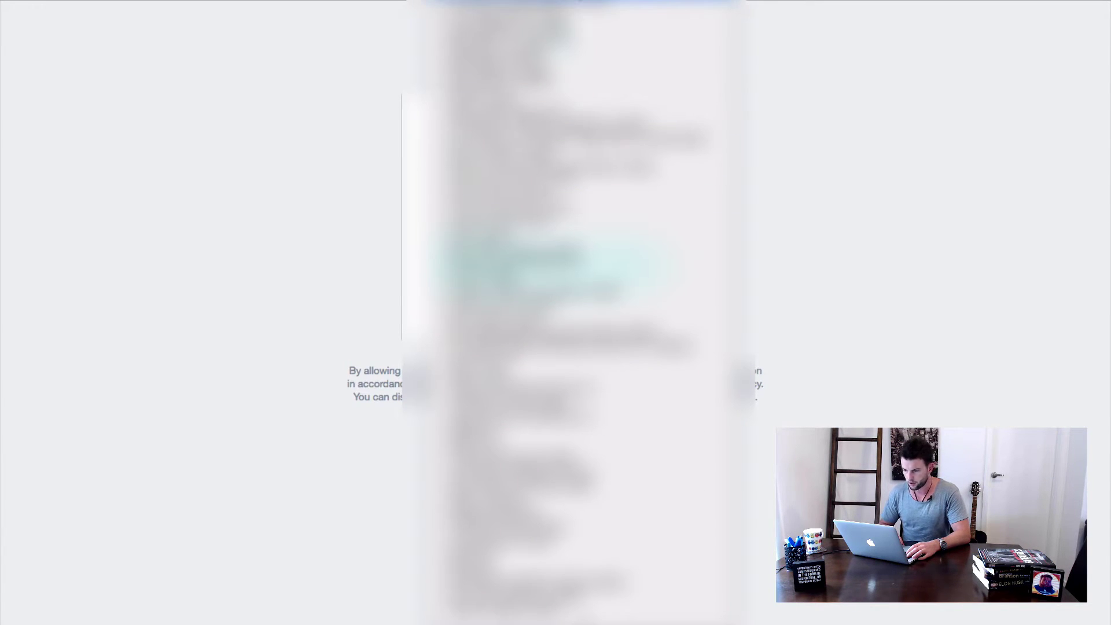
left_click(572, 3)
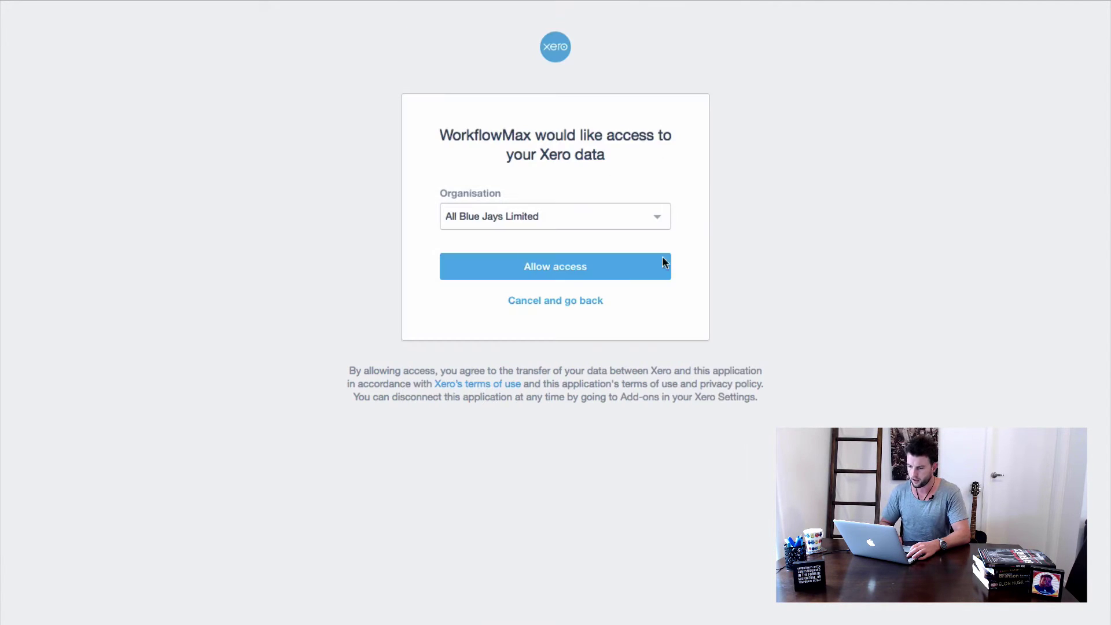
left_click(565, 272)
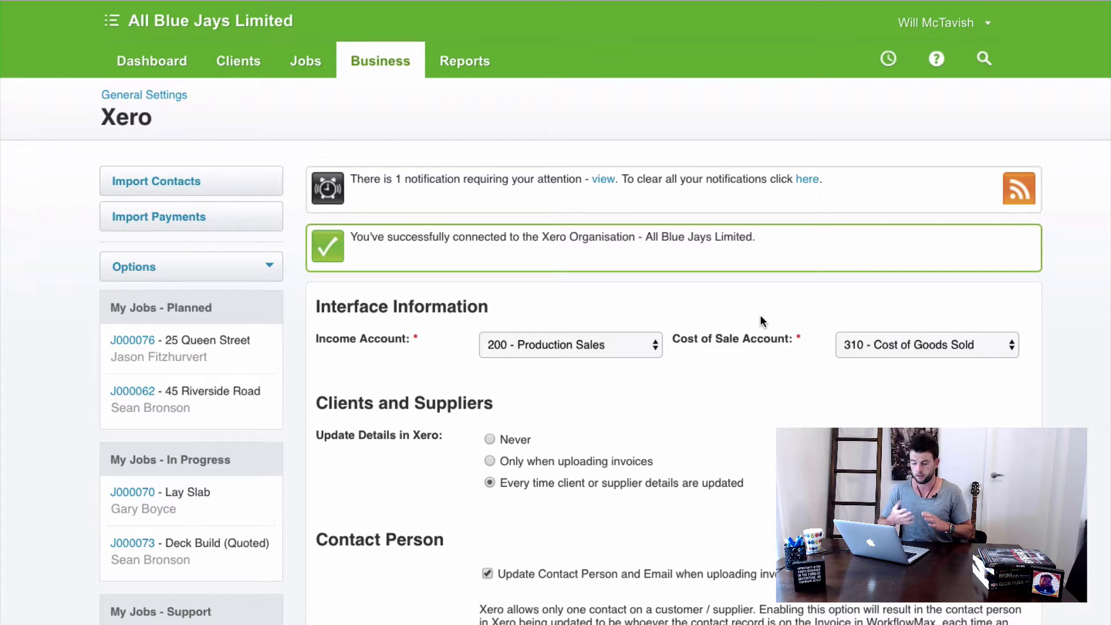
scroll(536, 383, "down", 1)
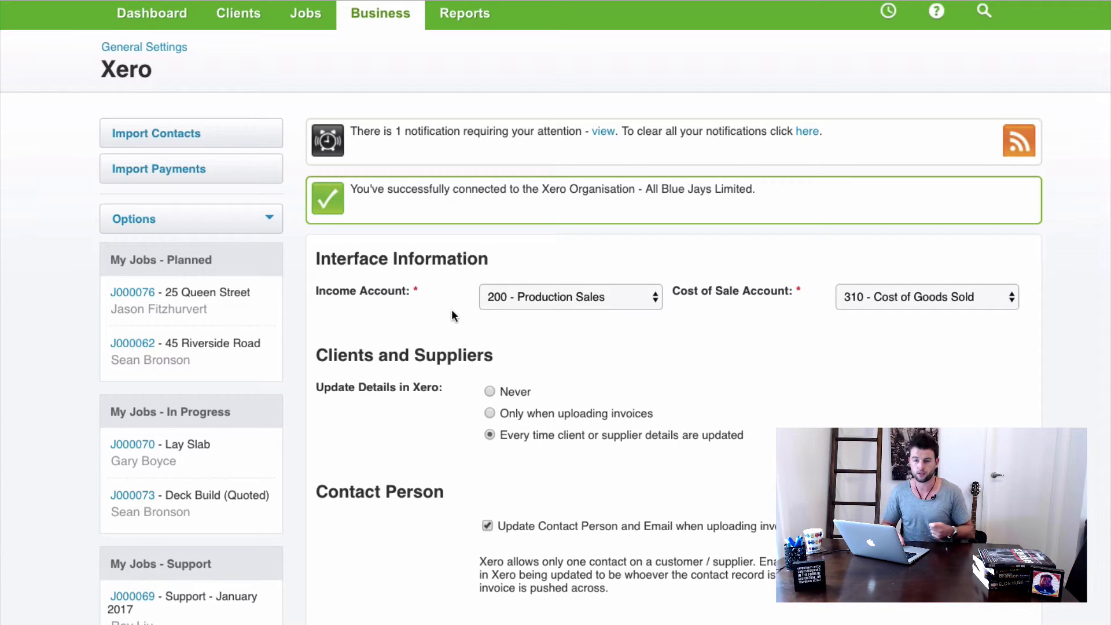
left_click(557, 299)
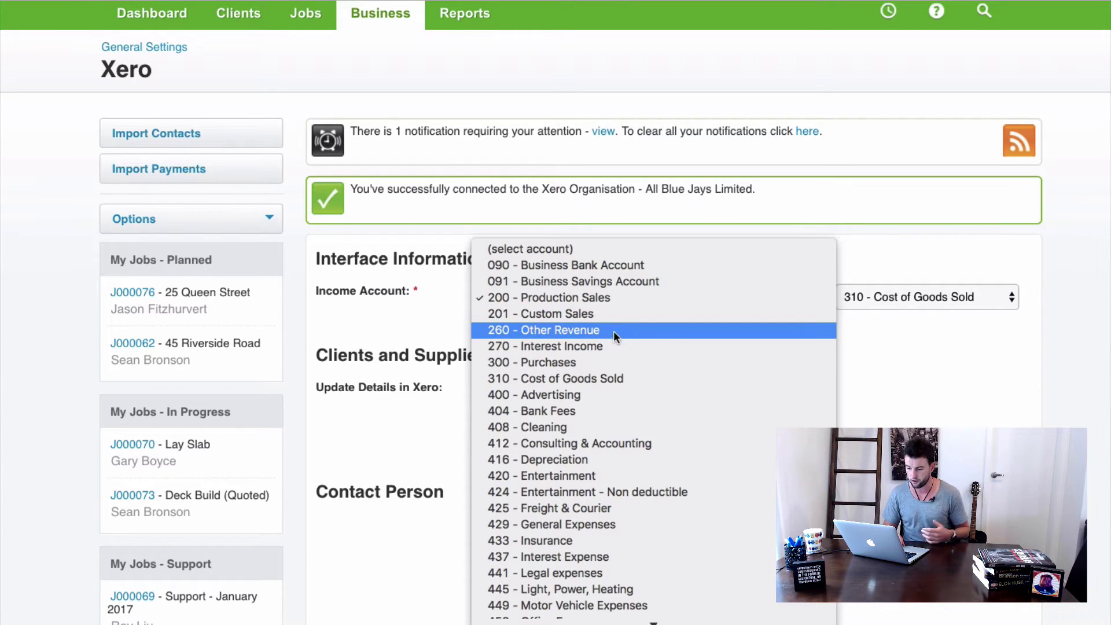
left_click(585, 299)
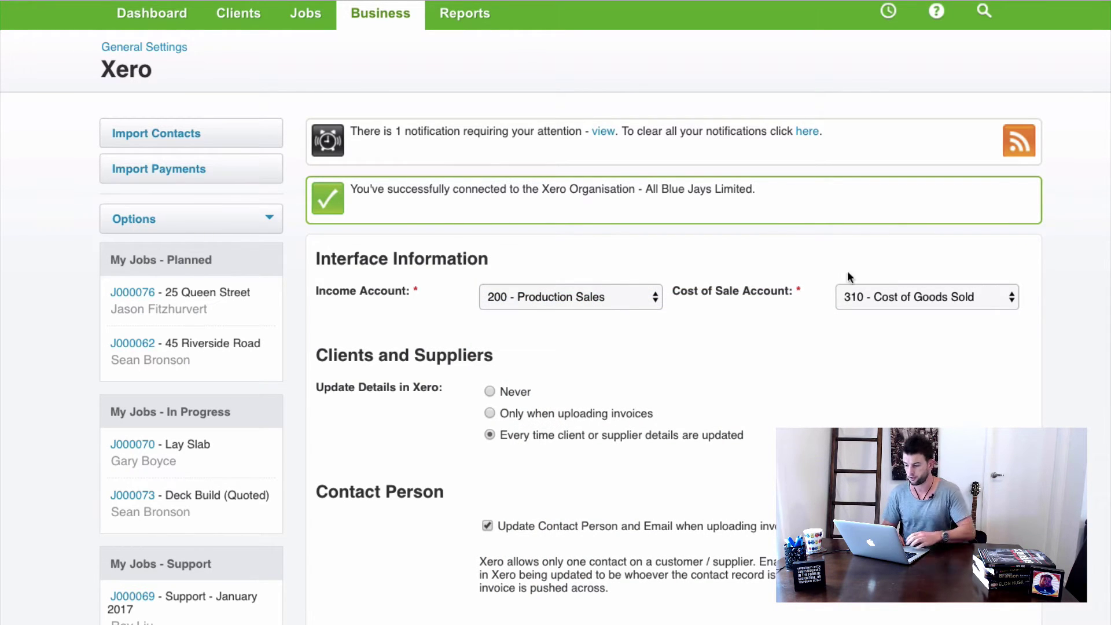
left_click(895, 298)
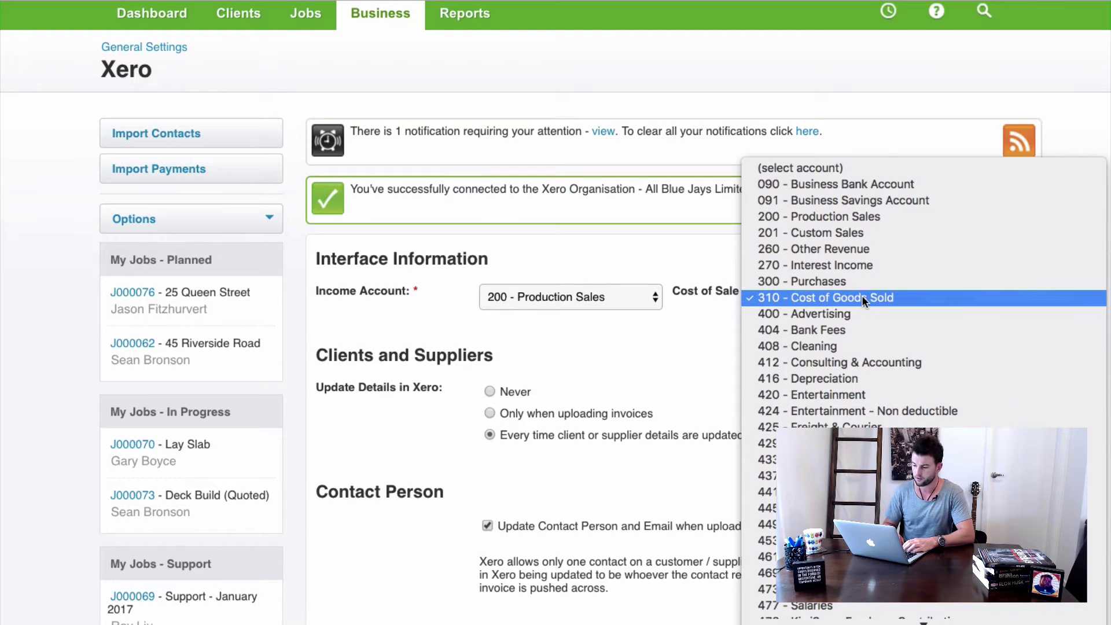
left_click(845, 298)
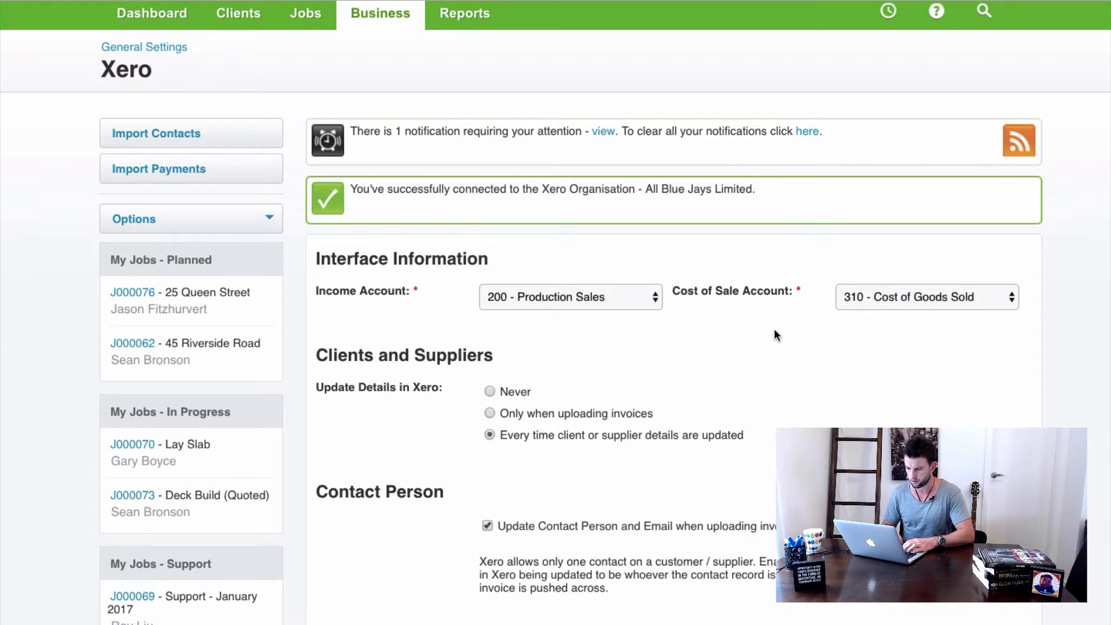
scroll(772, 328, "down", 3)
scroll(737, 289, "down", 1)
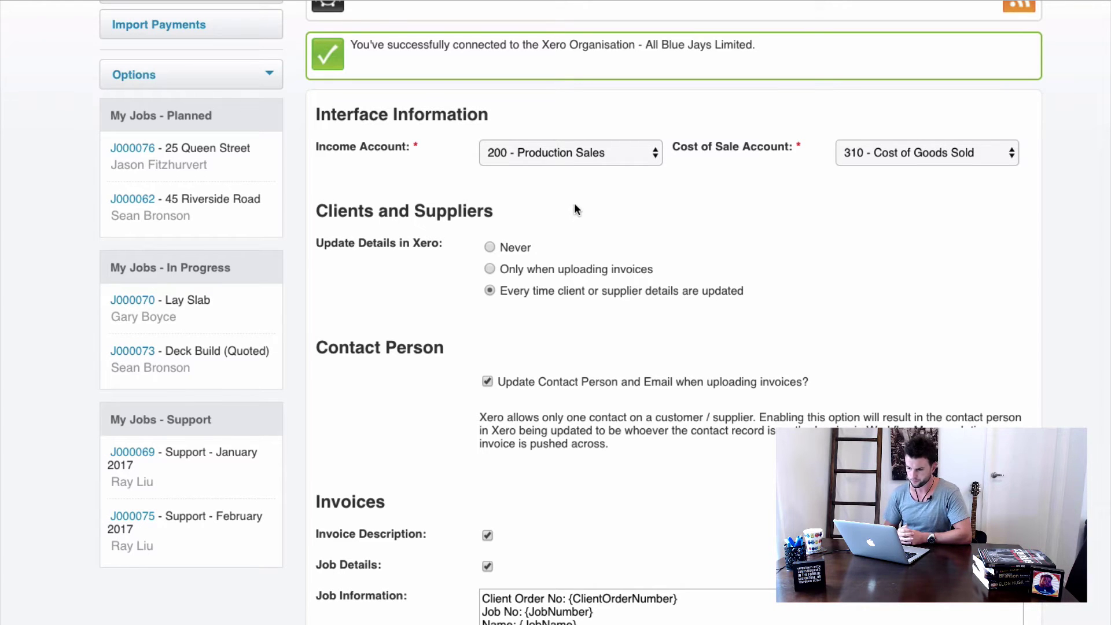
scroll(565, 207, "down", 2)
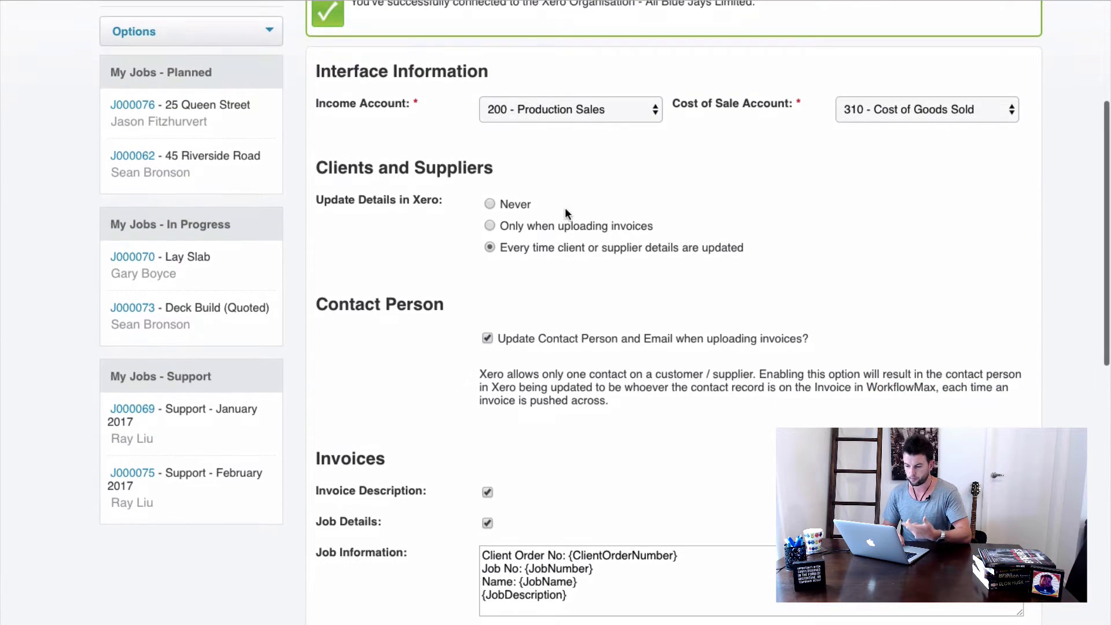
scroll(555, 206, "down", 1)
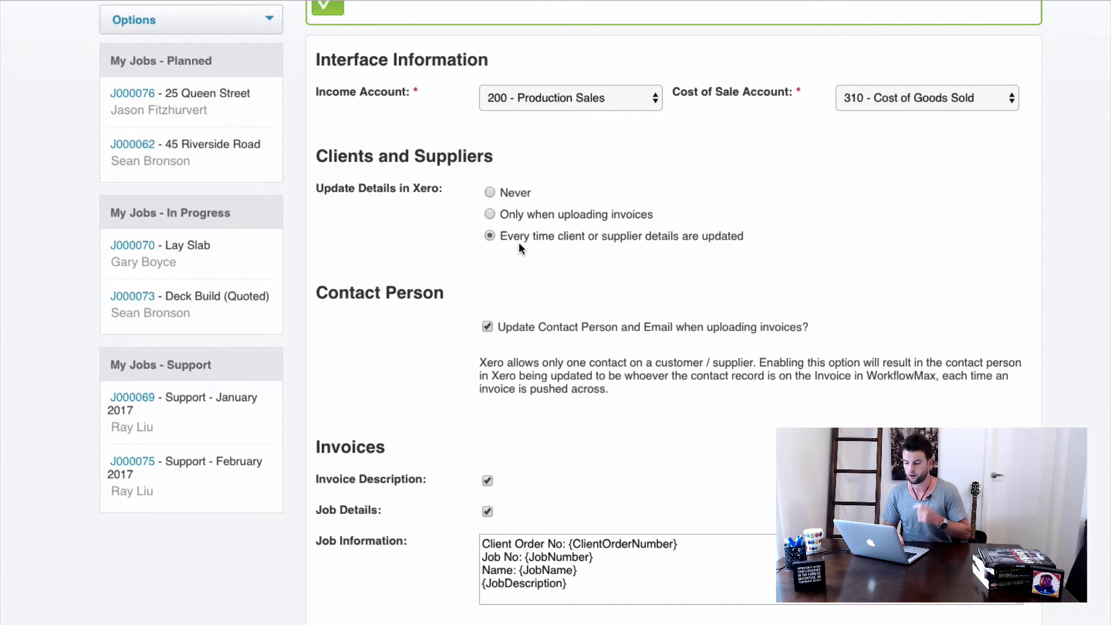
scroll(519, 247, "down", 5)
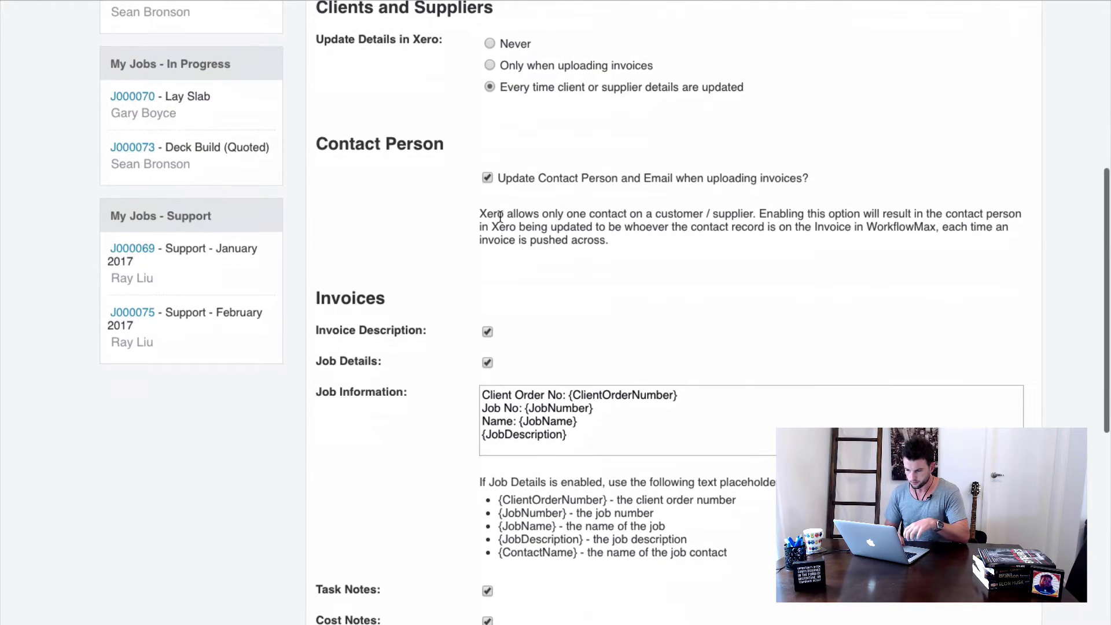
scroll(501, 214, "down", 1)
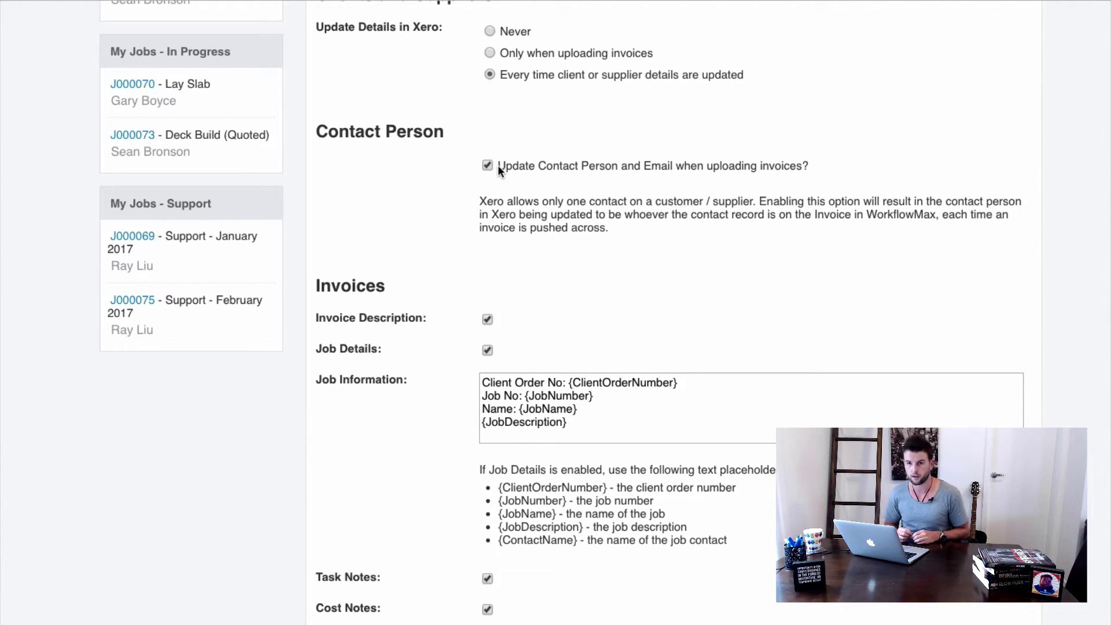
scroll(497, 165, "down", 3)
scroll(835, 158, "down", 2)
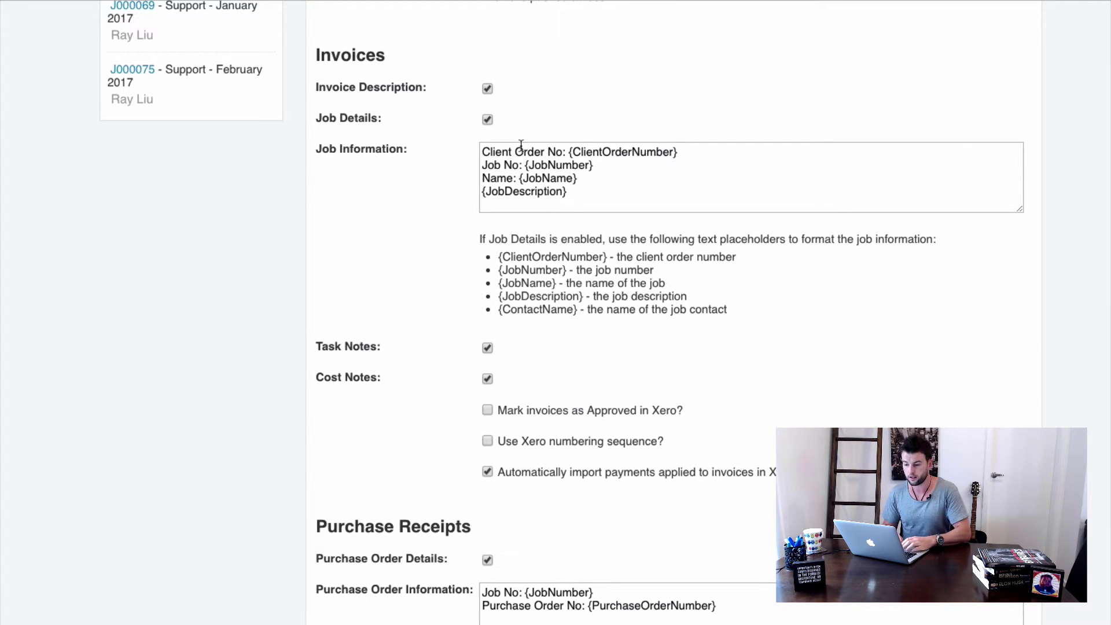
triple_click(585, 176)
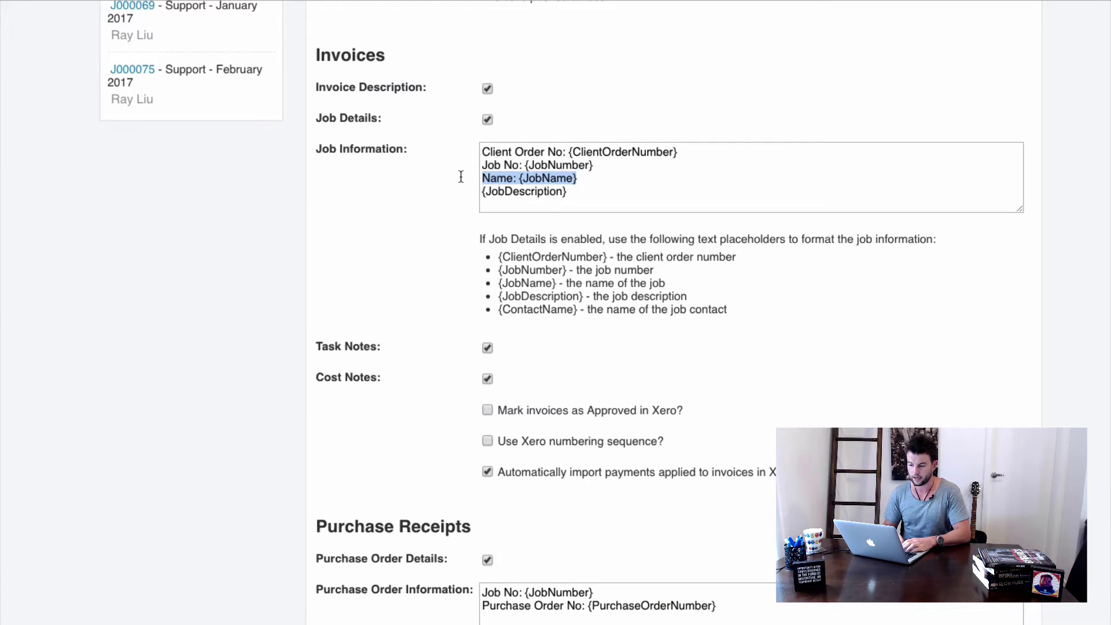
left_click(443, 216)
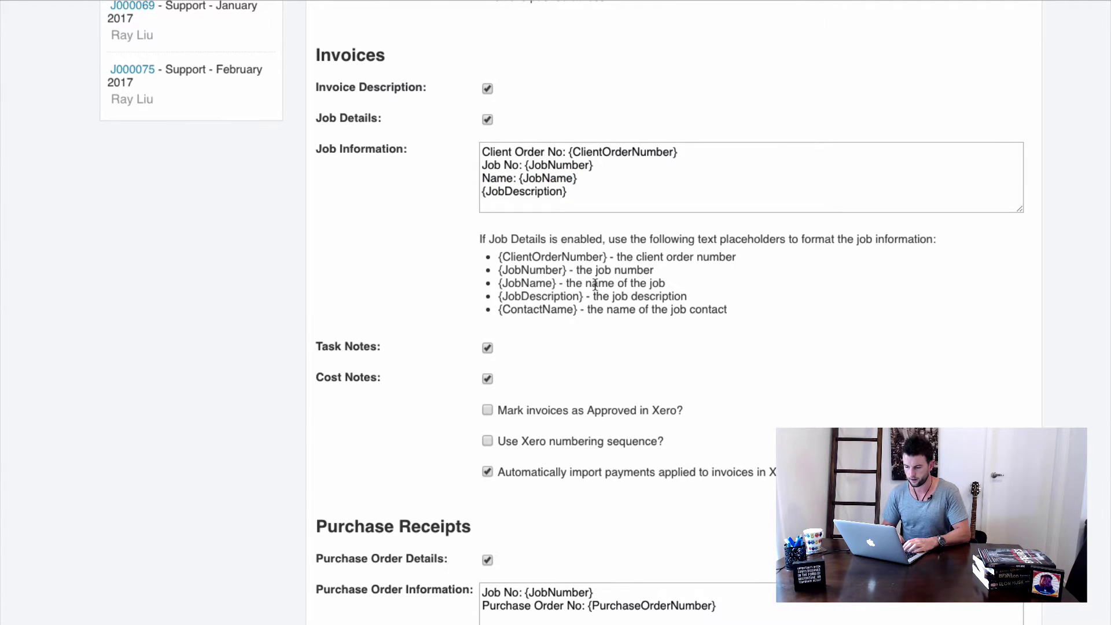
left_click_drag(544, 239, 691, 313)
left_click_drag(689, 309, 695, 306)
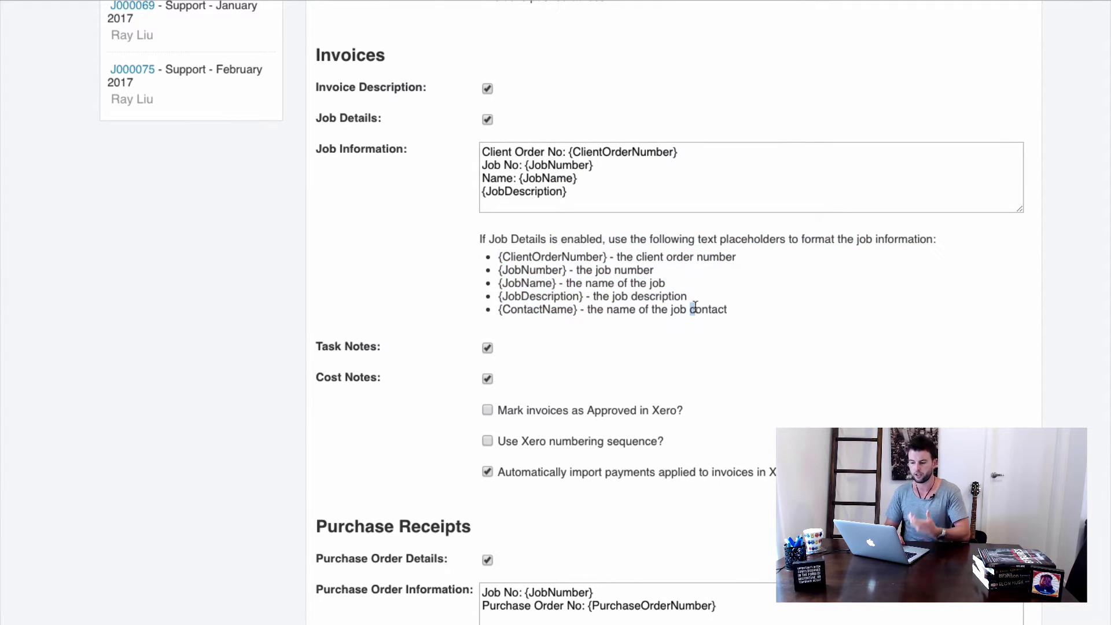
scroll(694, 306, "down", 3)
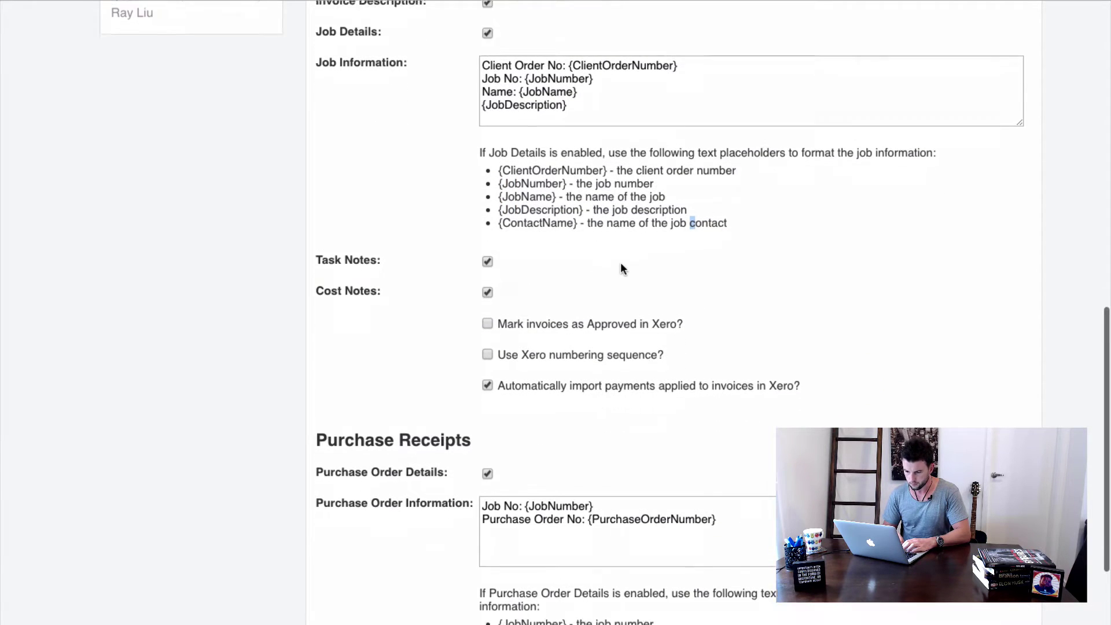
scroll(622, 268, "down", 2)
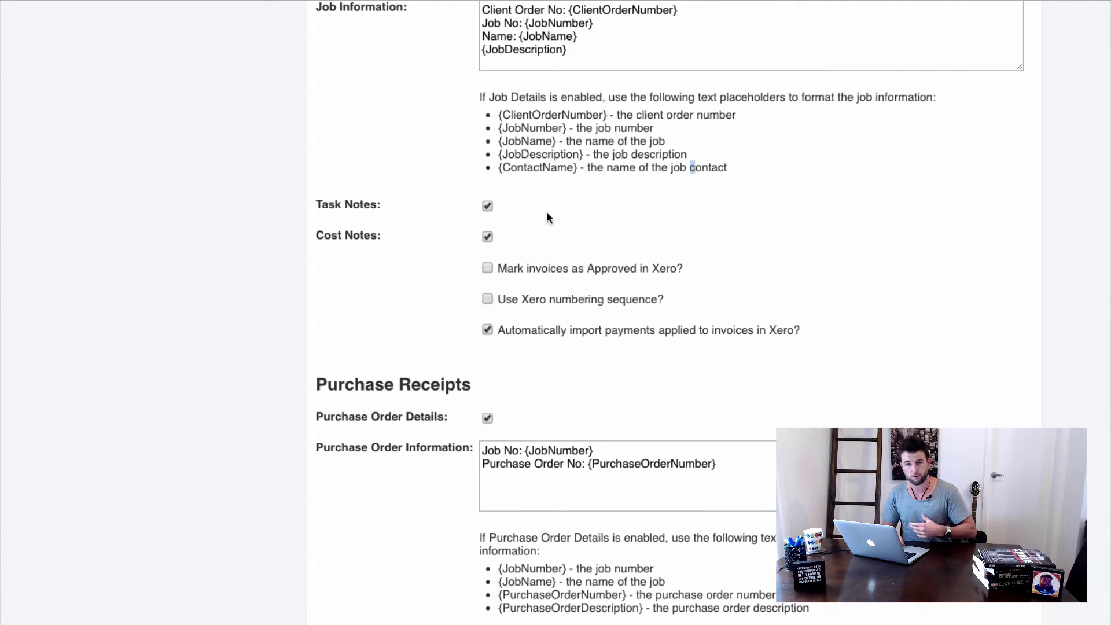
scroll(546, 214, "down", 1)
scroll(546, 213, "up", 4)
scroll(543, 195, "down", 3)
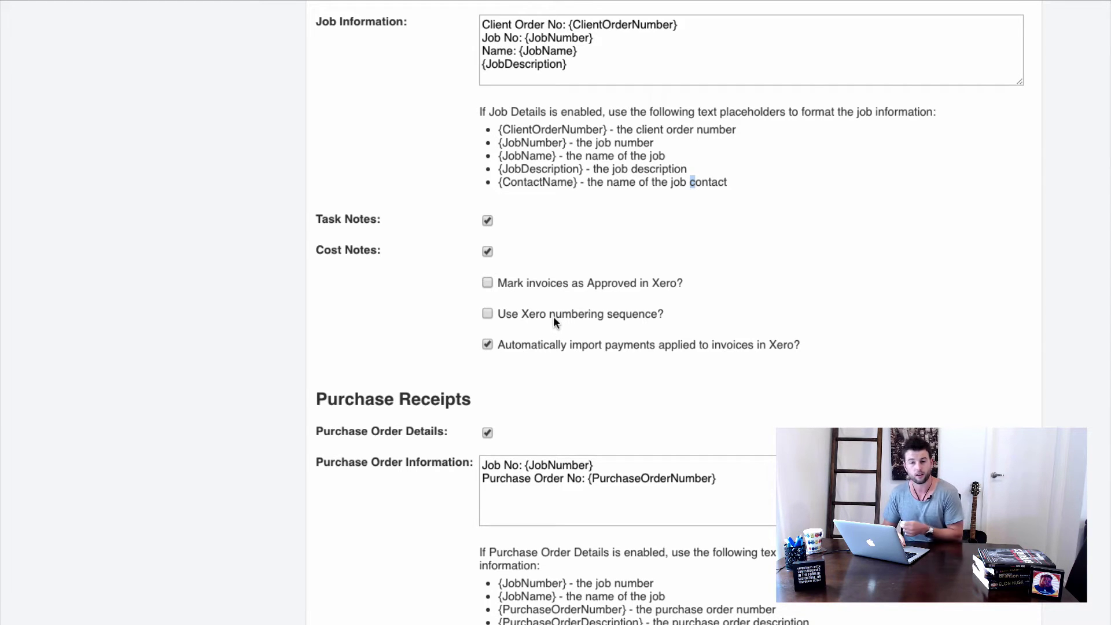
Save the Xero settings unchanged, keeping 200 - Production Sales and 310 - Cost of Goods Sold.
scroll(555, 342, "down", 2)
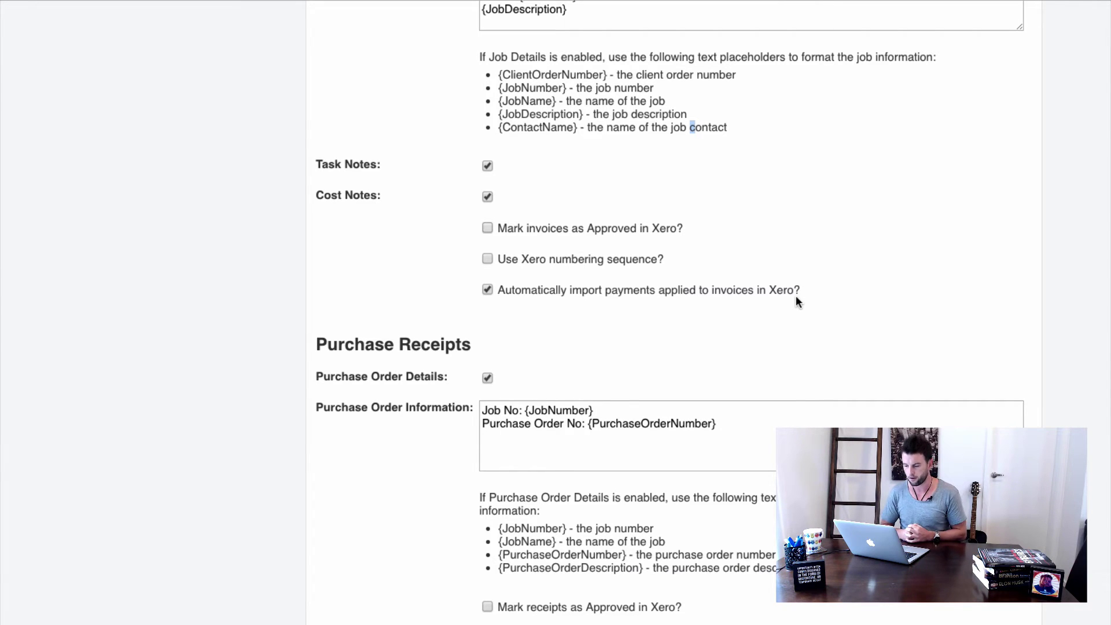
scroll(793, 296, "down", 2)
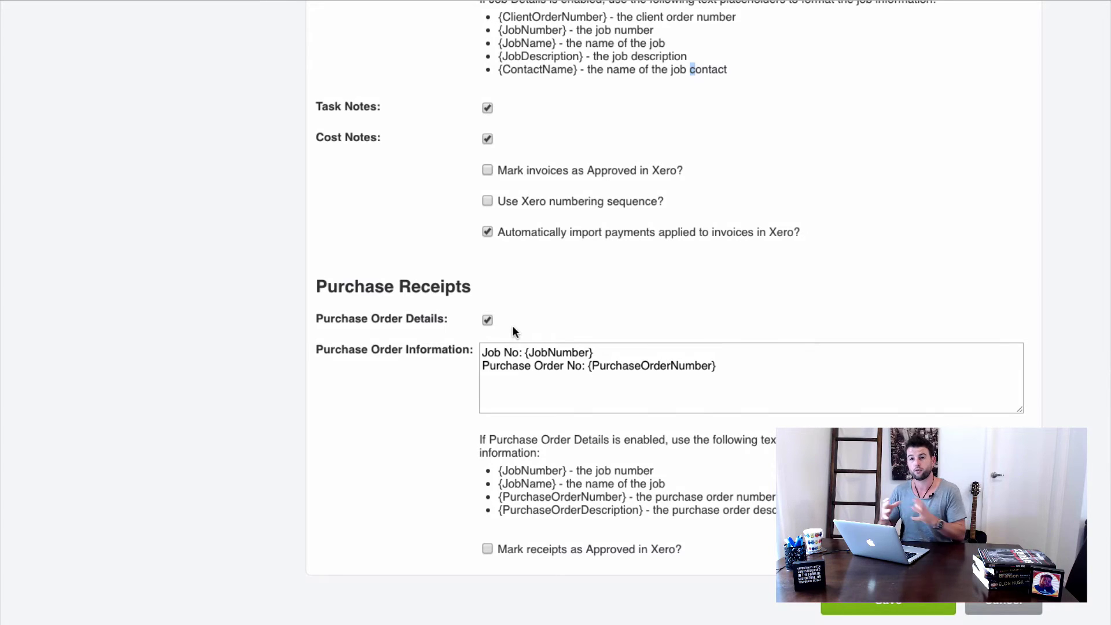
scroll(492, 391, "down", 1)
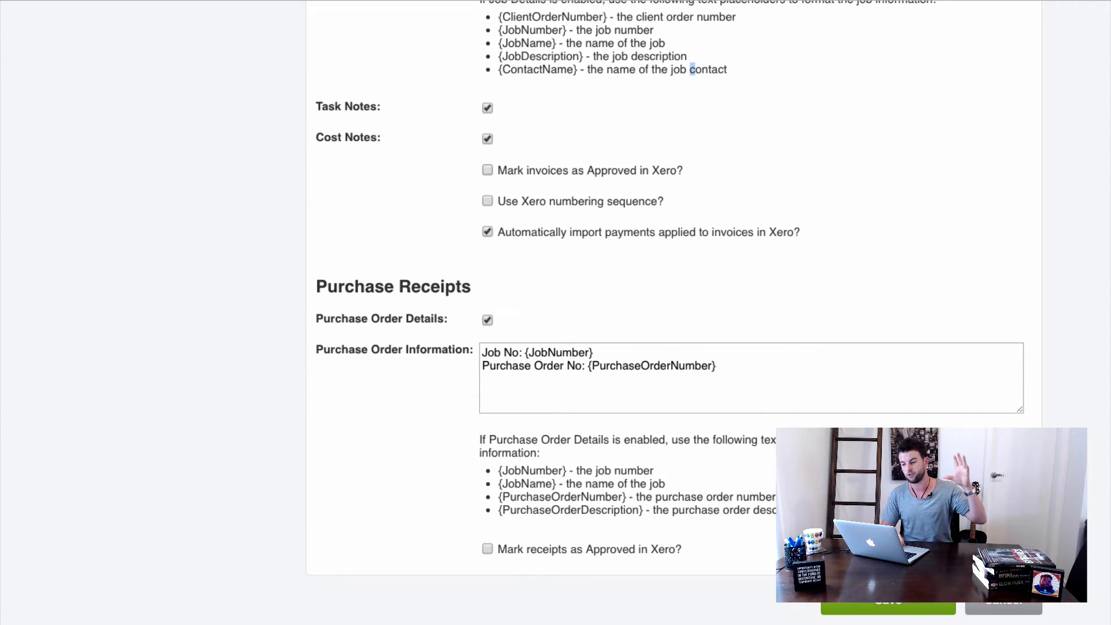
scroll(671, 313, "up", 1)
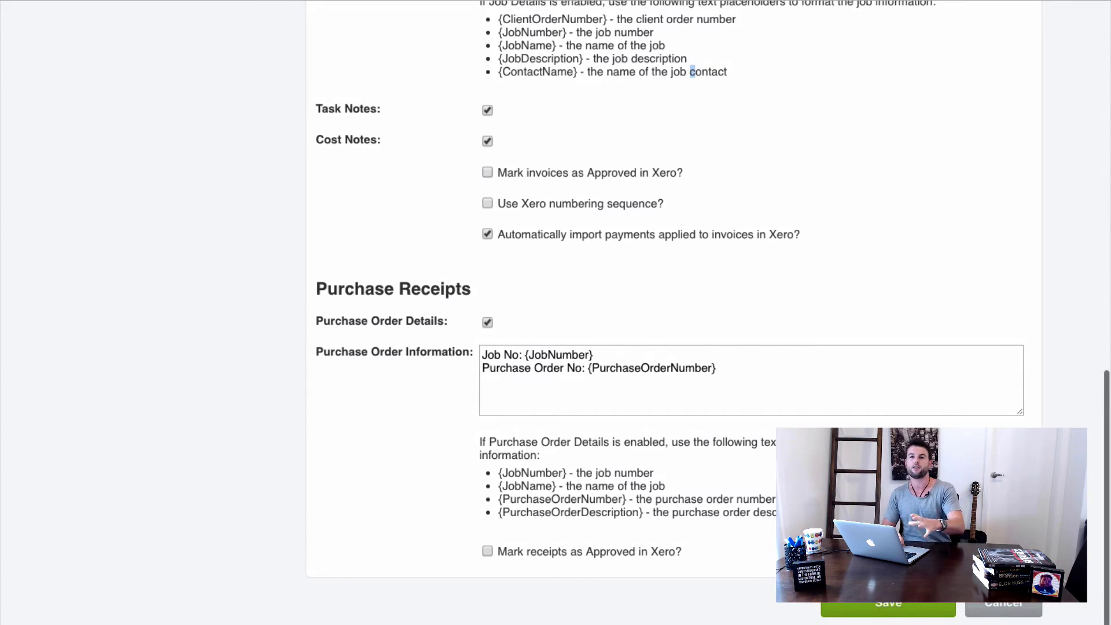
left_click(879, 610)
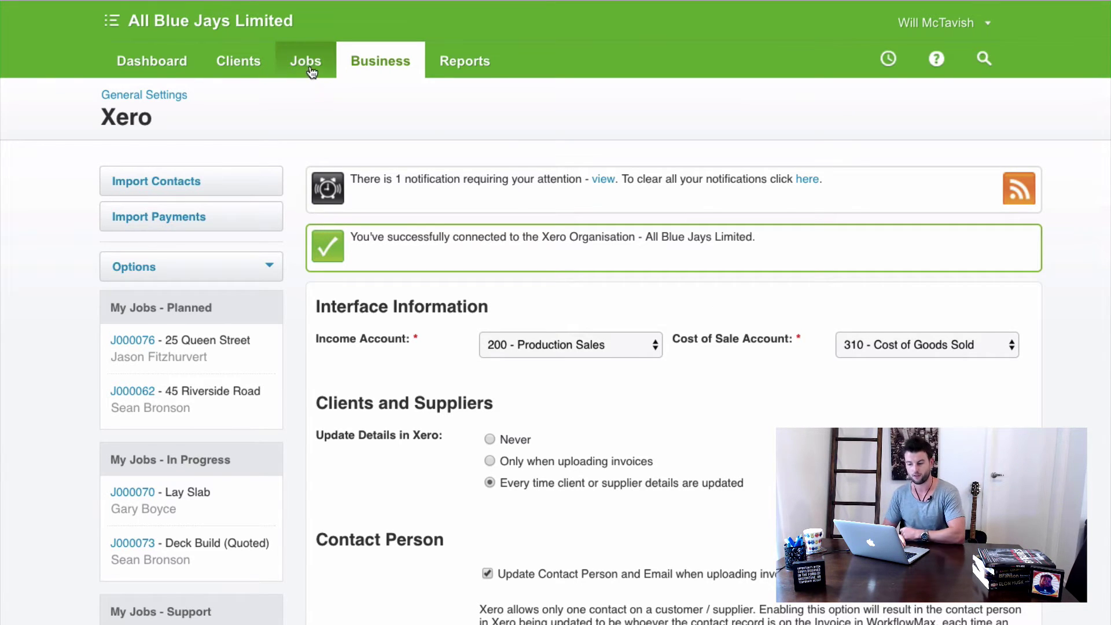
Start a new job under Jobs and choose its client.
left_click(328, 104)
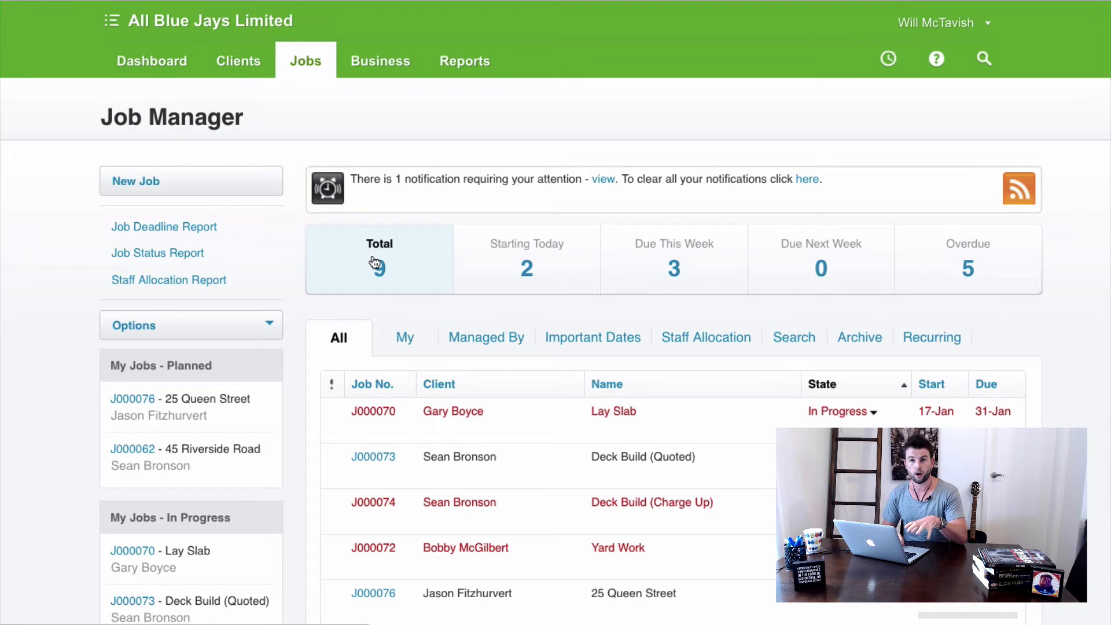
left_click(150, 184)
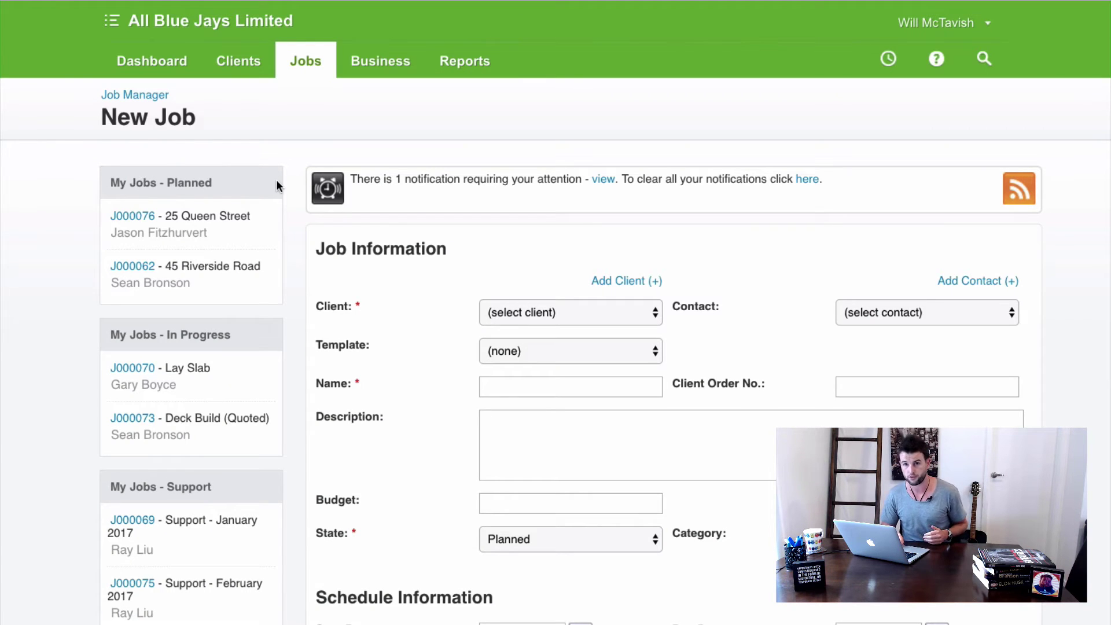
scroll(508, 210, "down", 3)
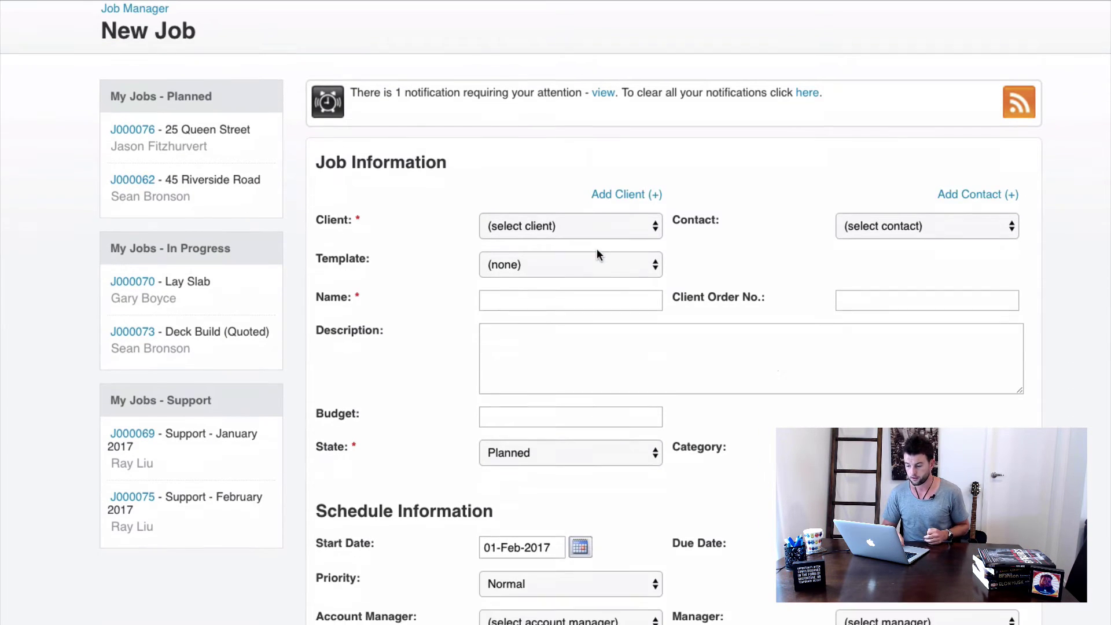
left_click(571, 223)
left_click(553, 289)
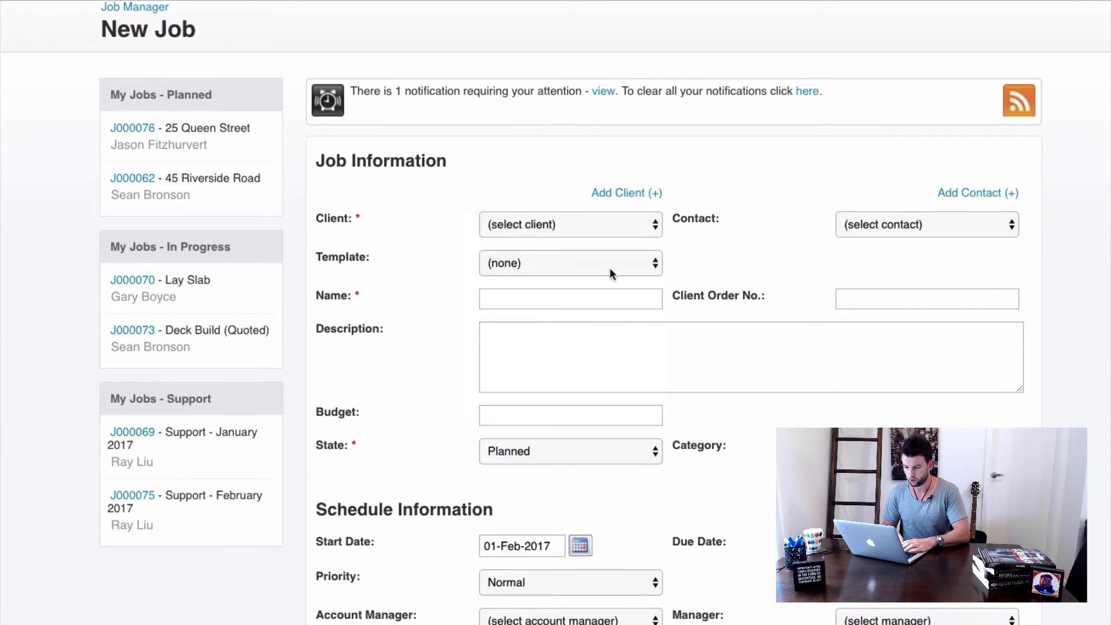
scroll(717, 257, "down", 1)
scroll(716, 263, "down", 1)
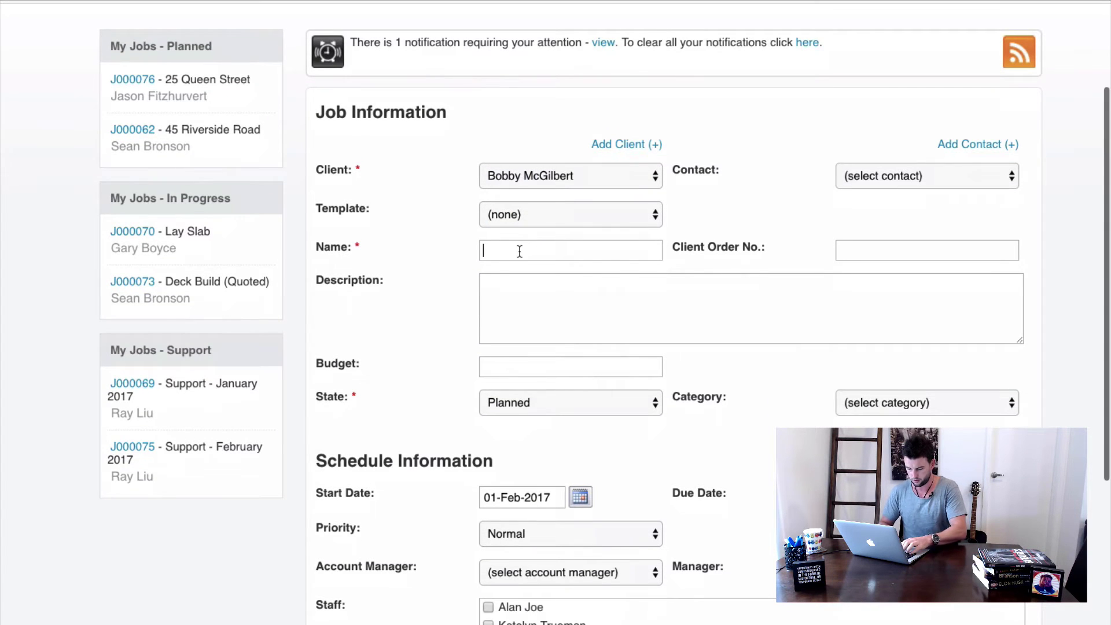
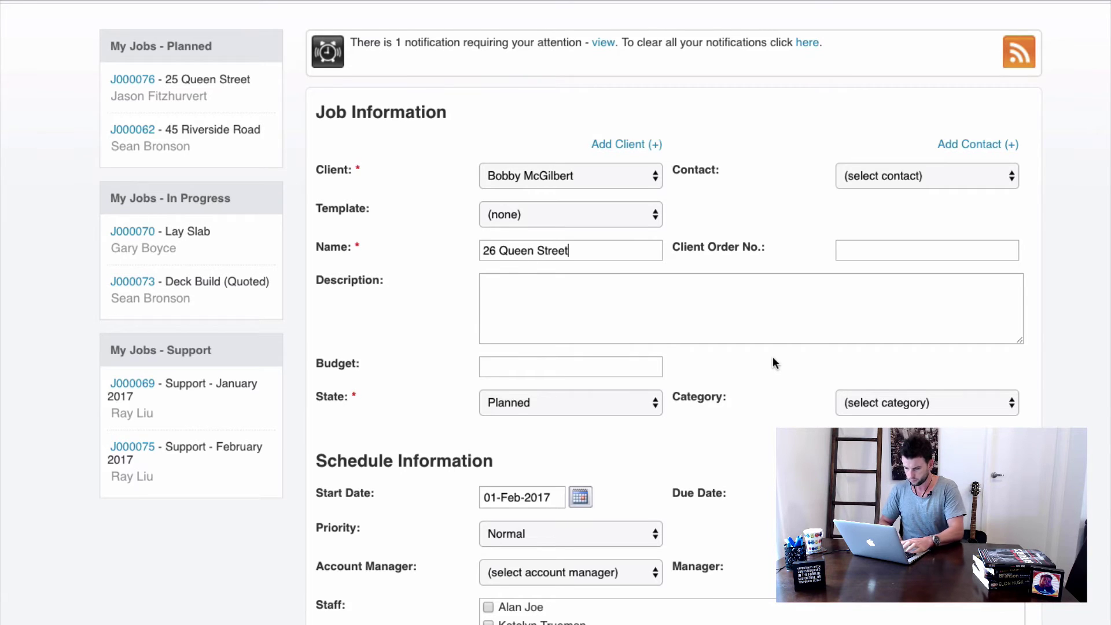
scroll(892, 321, "down", 3)
scroll(776, 370, "down", 3)
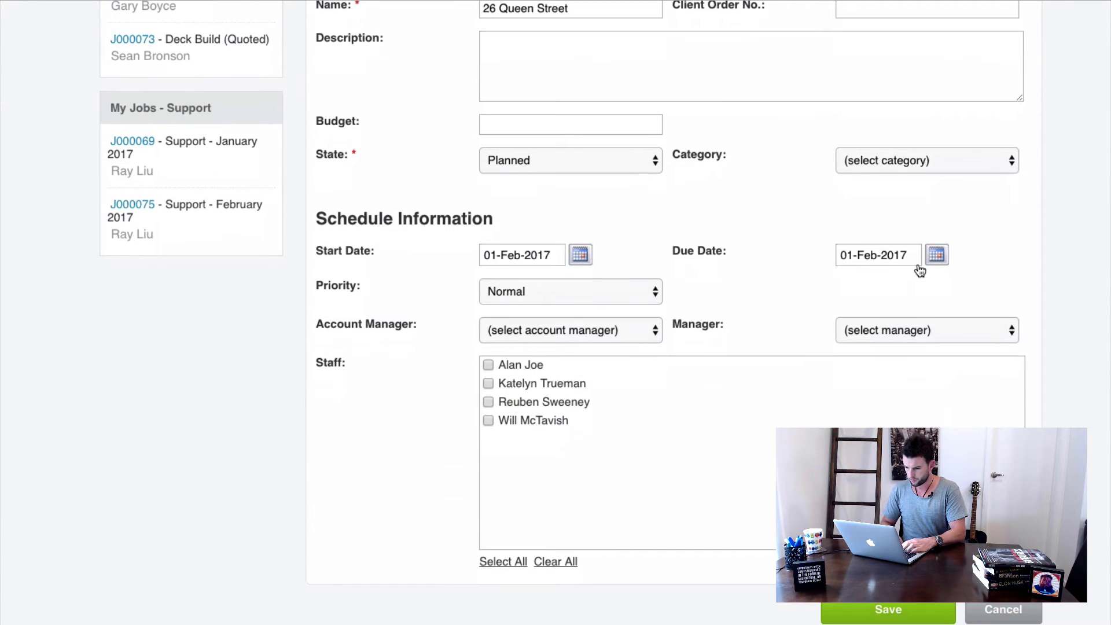
left_click(932, 258)
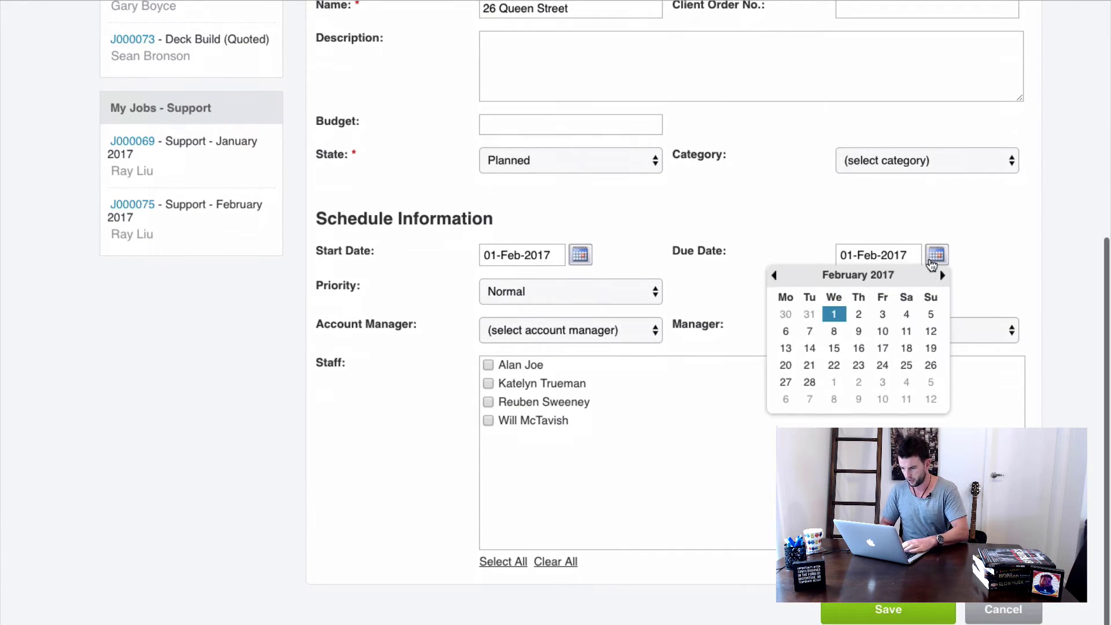
left_click(809, 383)
left_click(542, 421)
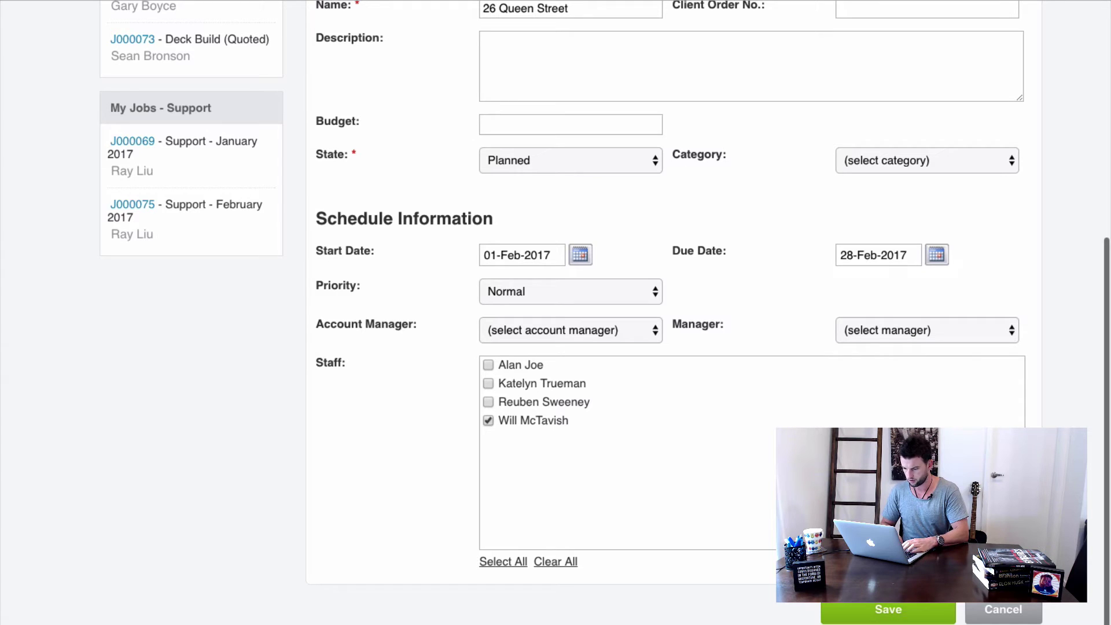
left_click(899, 611)
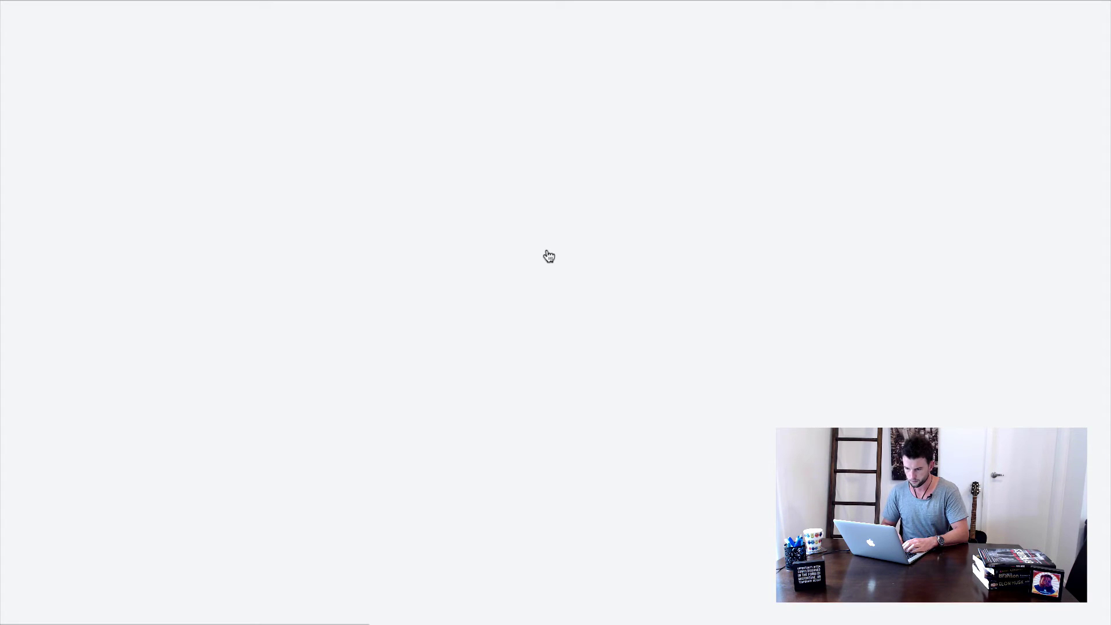
scroll(548, 254, "down", 3)
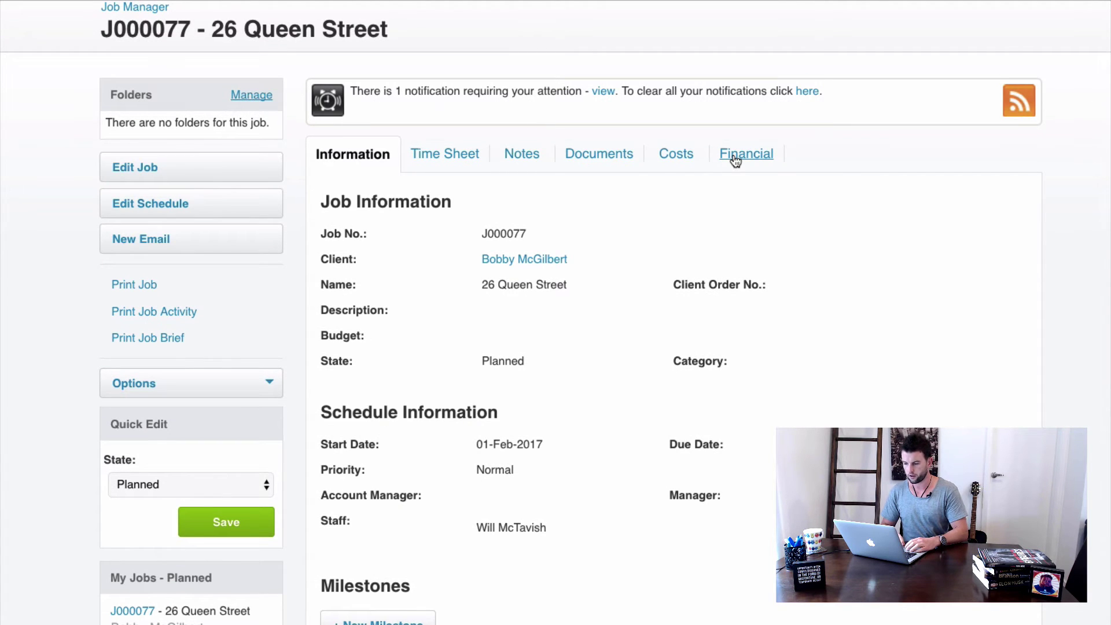
left_click(734, 157)
scroll(419, 332, "down", 3)
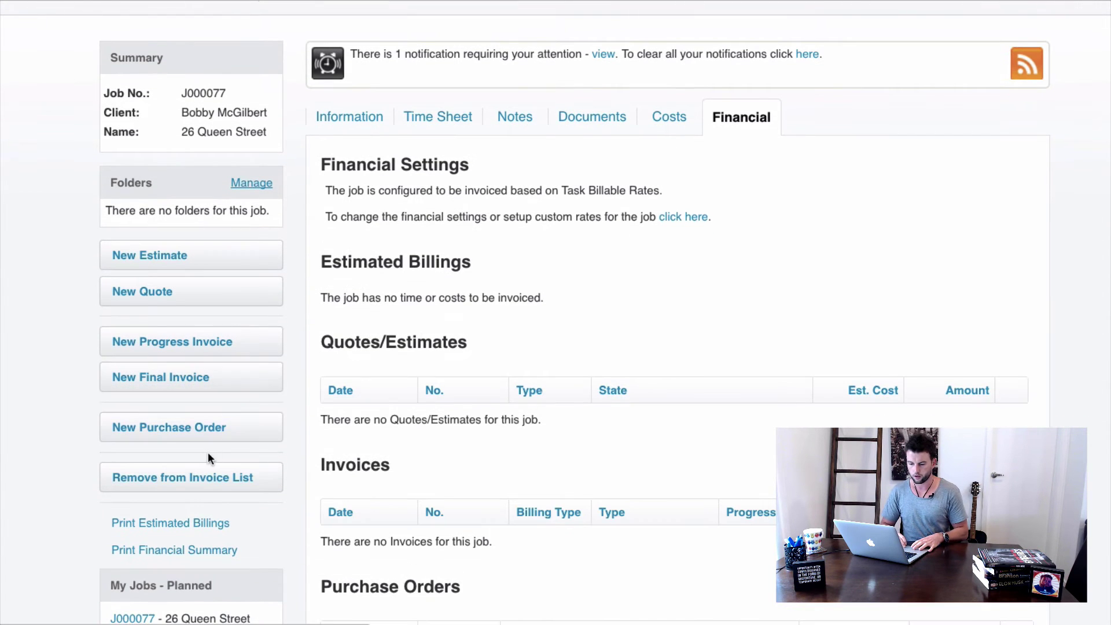
left_click(186, 435)
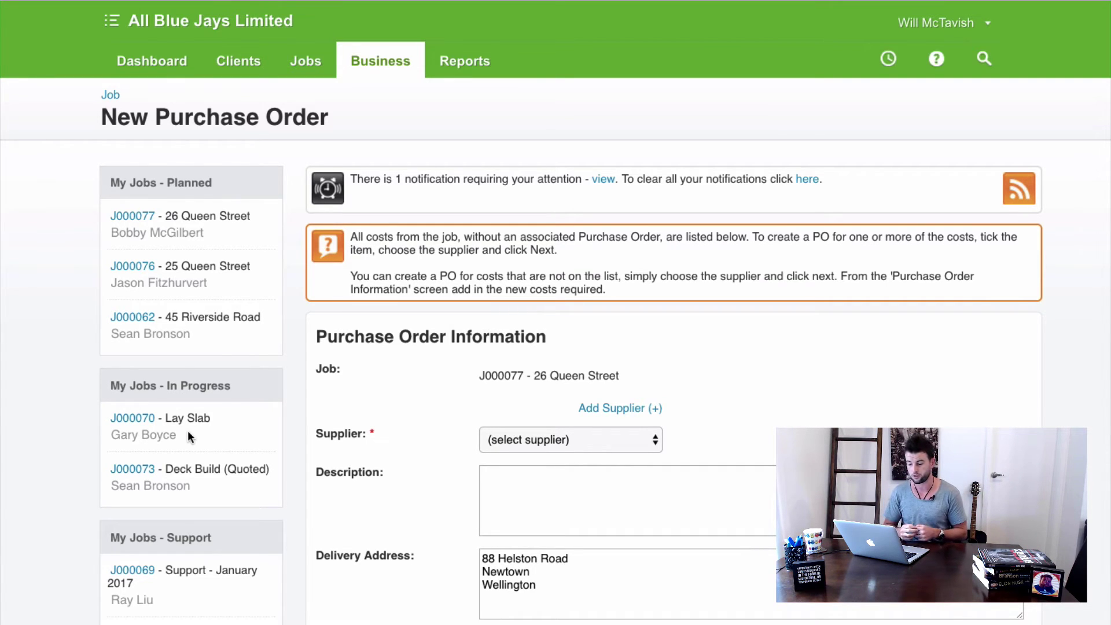
Choose Mr Hardware as the purchase order's supplier.
scroll(683, 314, "down", 3)
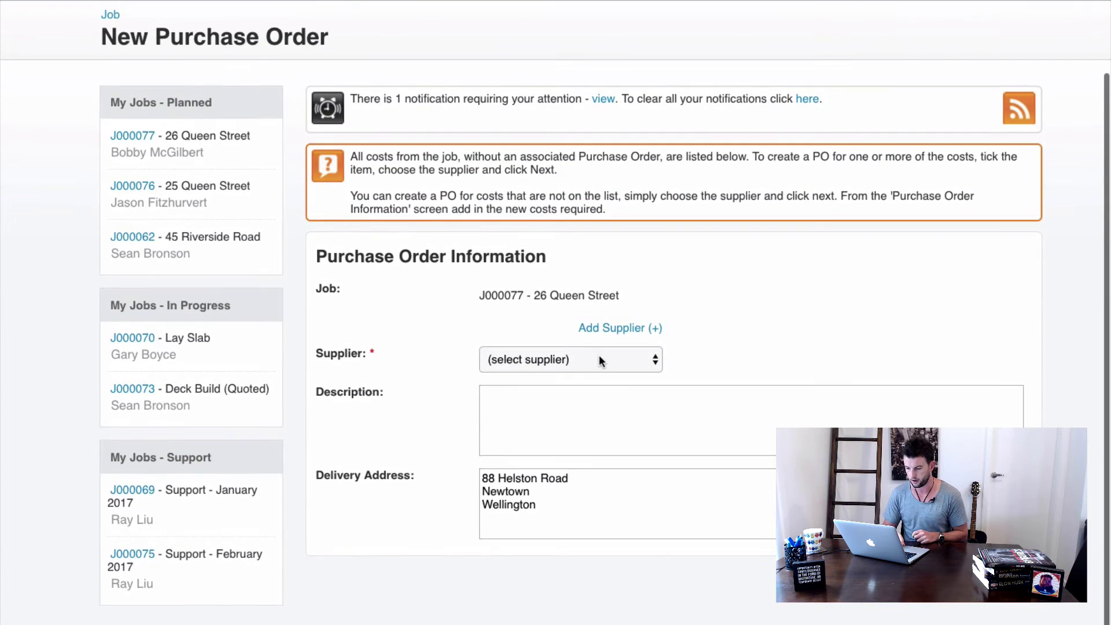
left_click(599, 355)
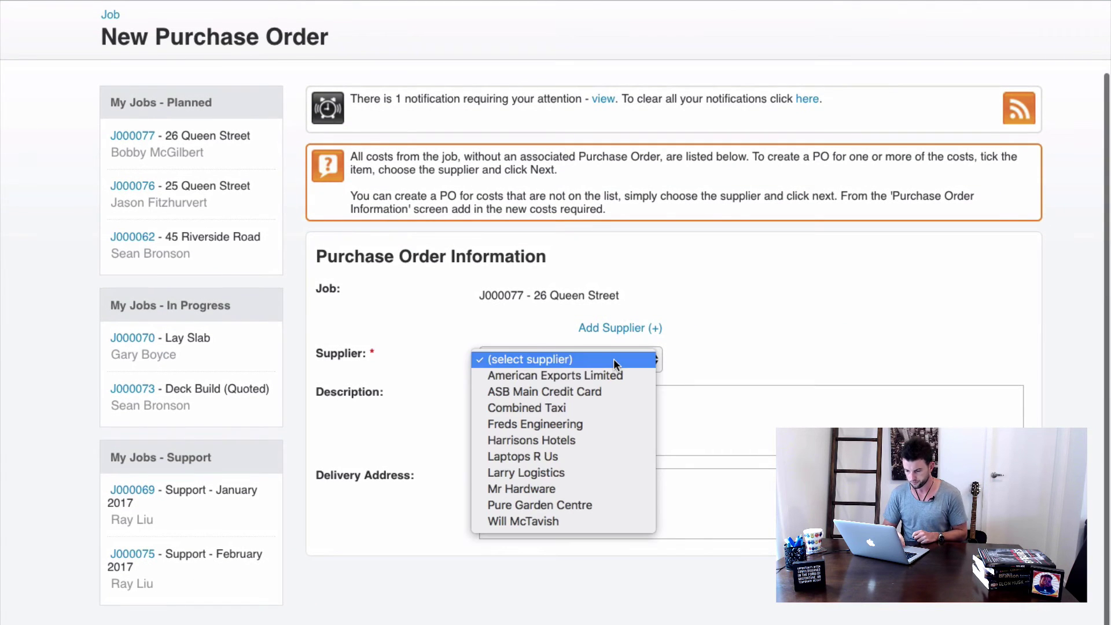
left_click(557, 487)
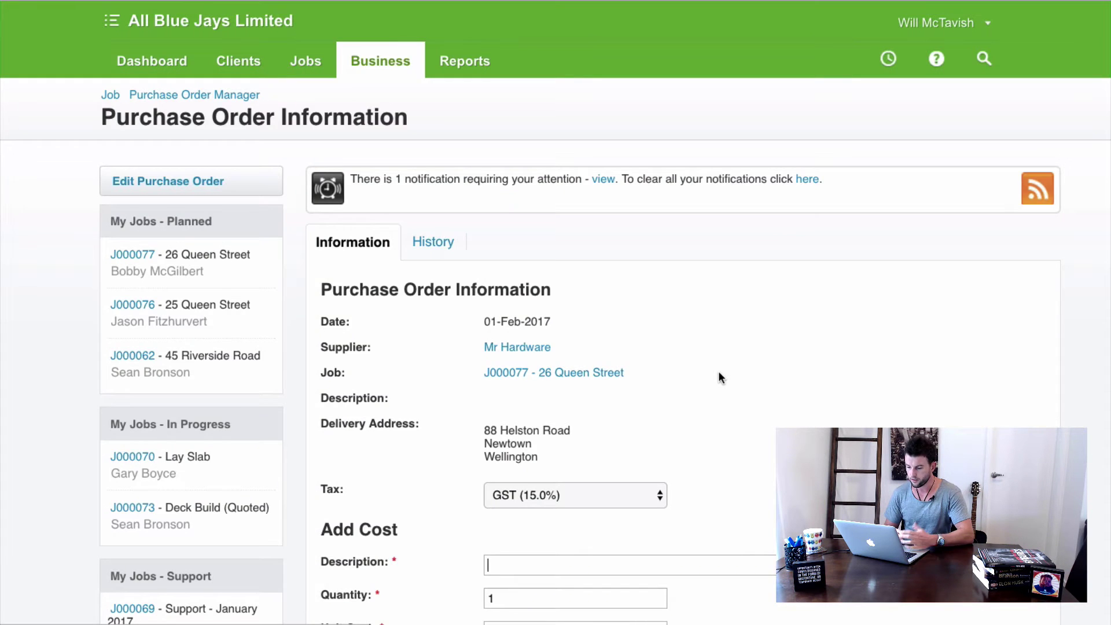
scroll(717, 377, "down", 5)
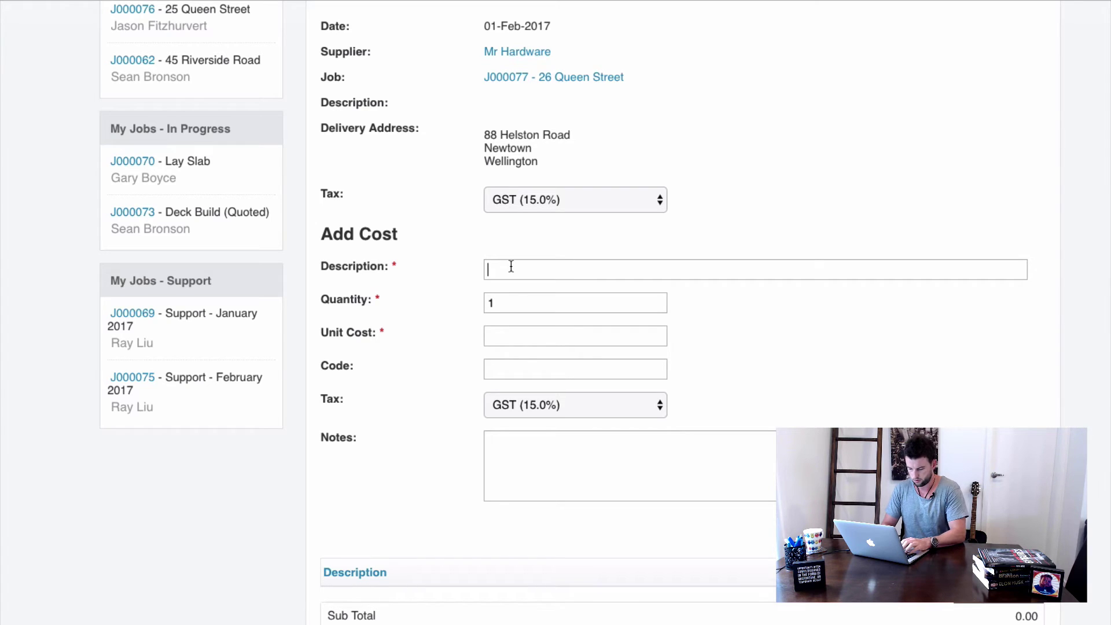
Add a Chair line, quantity 1 at unit cost 90, to the order.
type("Chair")
key("Tab")
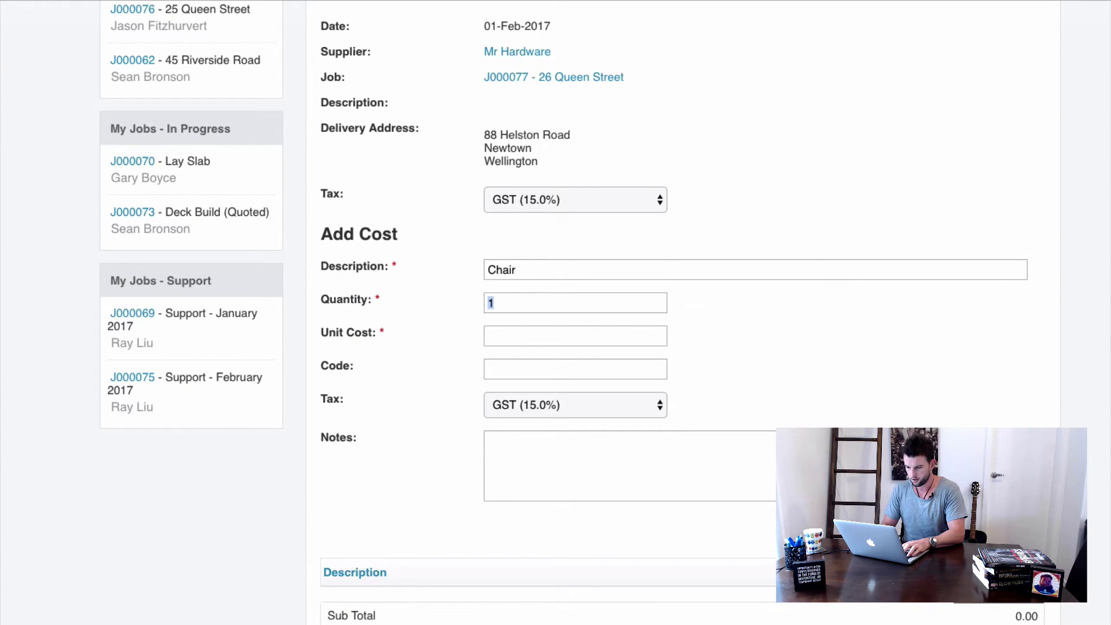
key("Tab")
type("90")
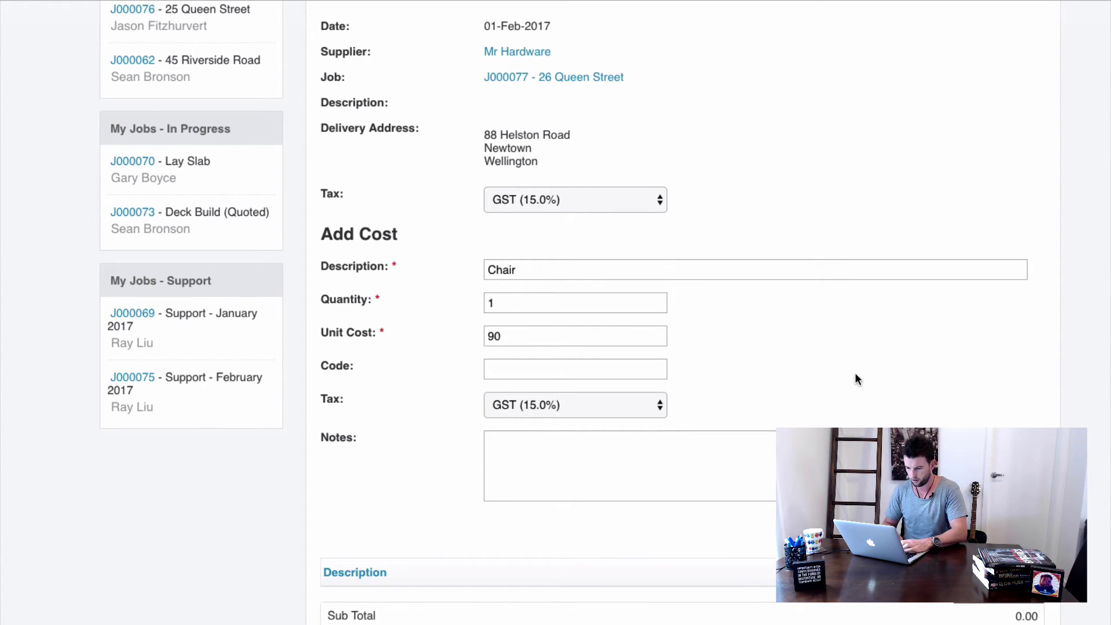
key("Return")
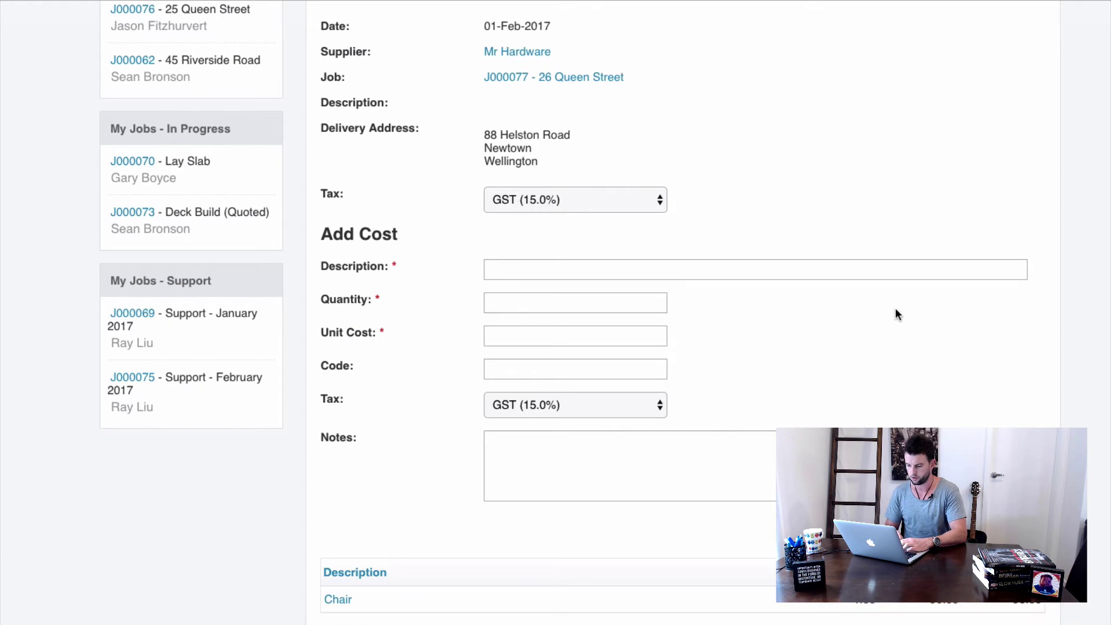
scroll(894, 308, "down", 4)
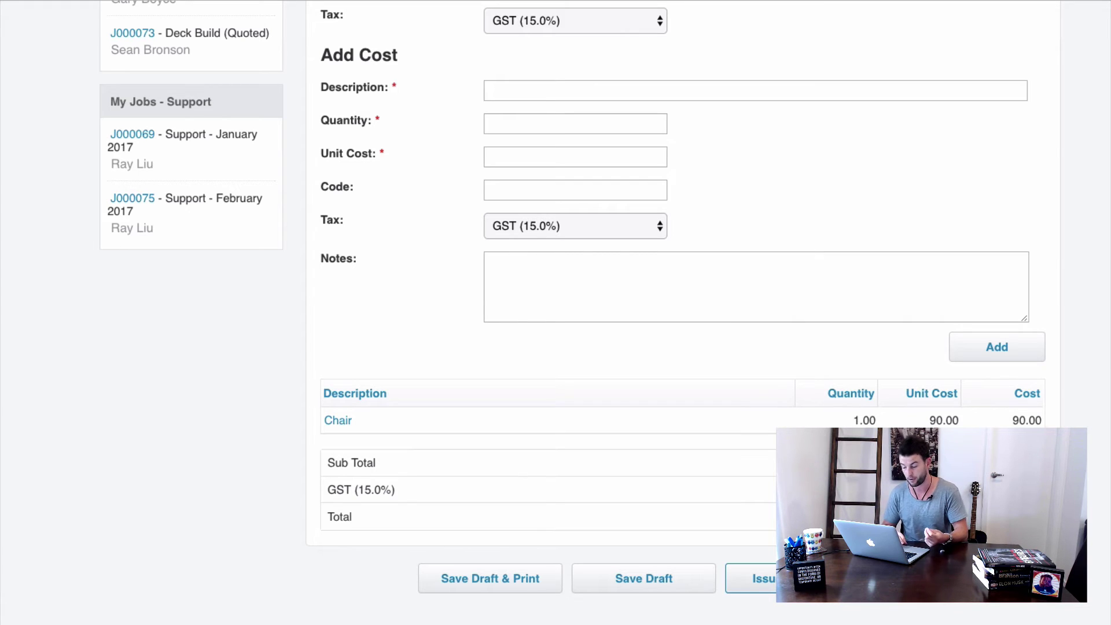
scroll(556, 313, "up", 1)
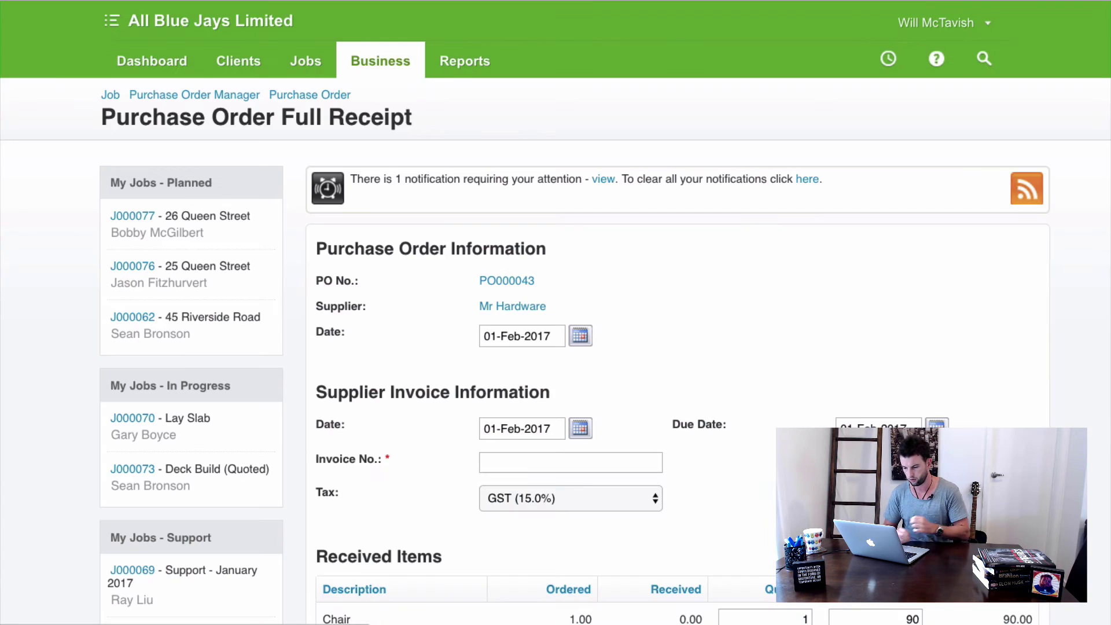
Enter supplier invoice INV5444 for the received Chair and save the receipt.
scroll(559, 390, "down", 3)
left_click(543, 393)
type("IN")
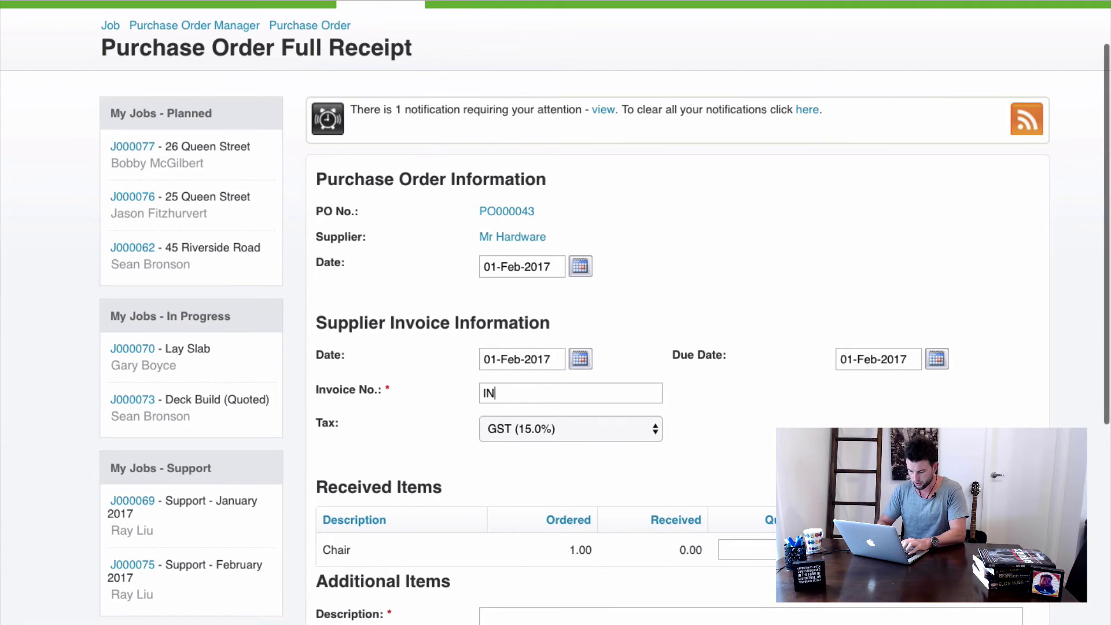
type("V5444")
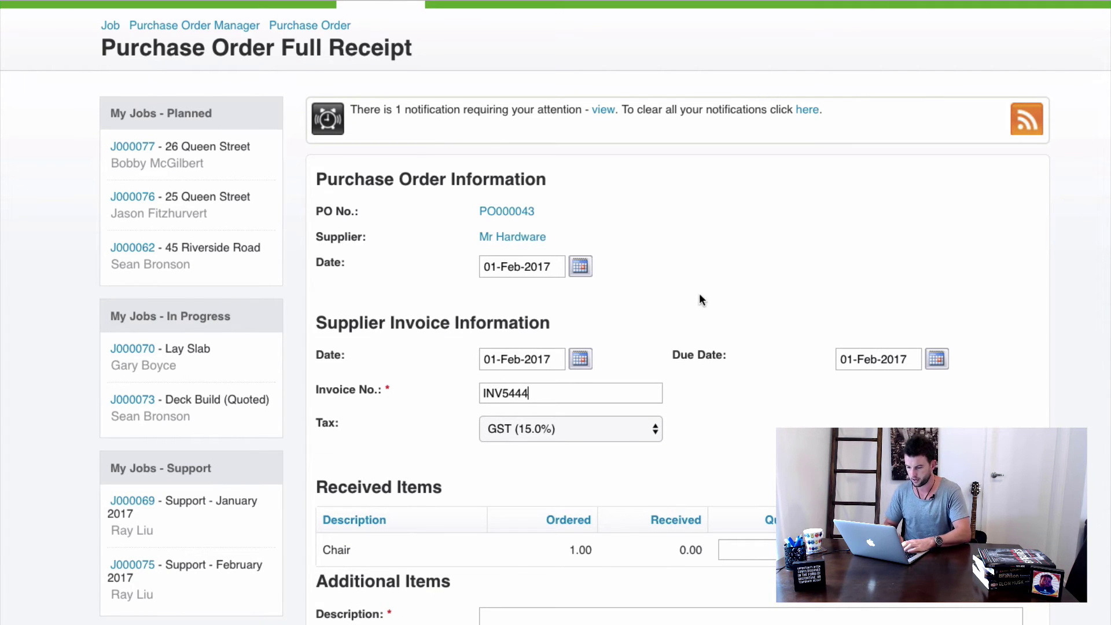
scroll(738, 325, "down", 3)
scroll(813, 308, "down", 7)
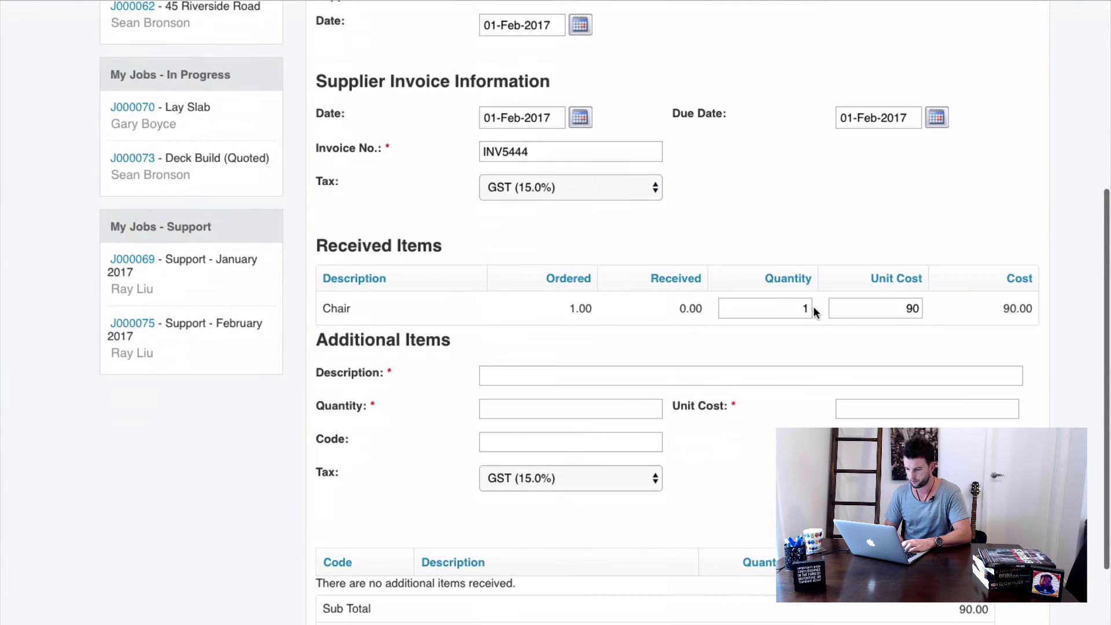
scroll(814, 311, "down", 5)
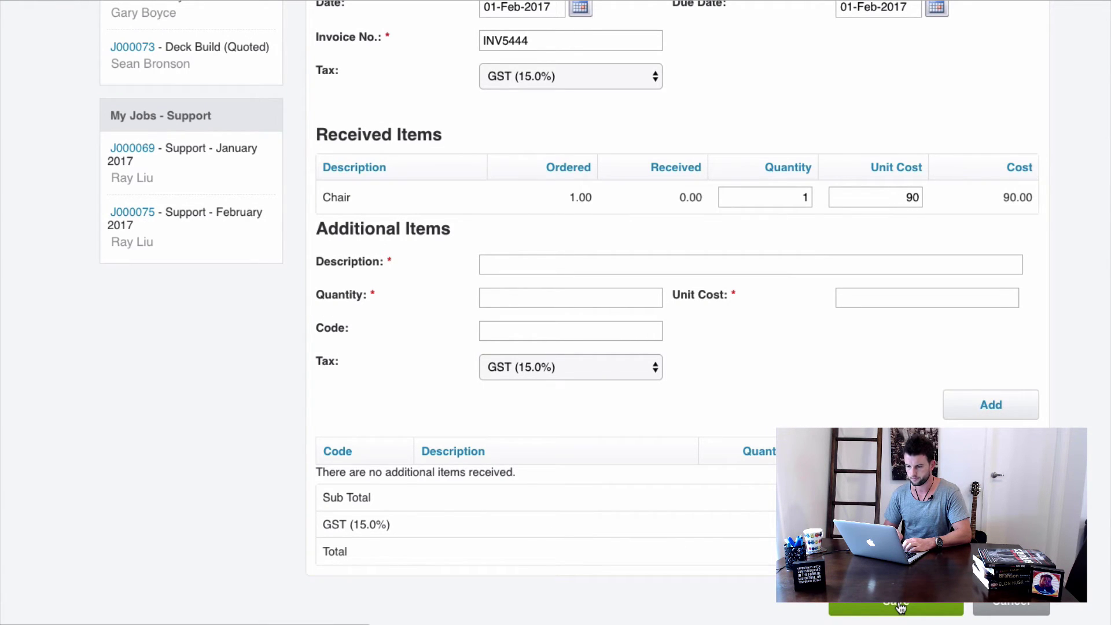
left_click(900, 606)
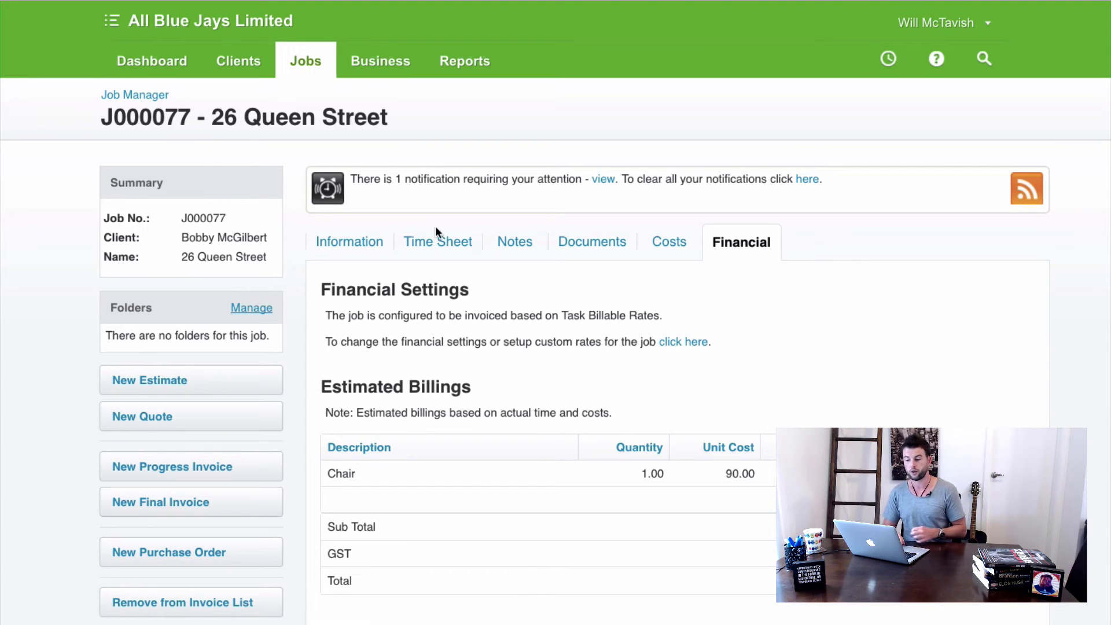
Scroll through job J000077's Estimated Billings to confirm the Chair at 90.00 appears.
scroll(548, 318, "down", 2)
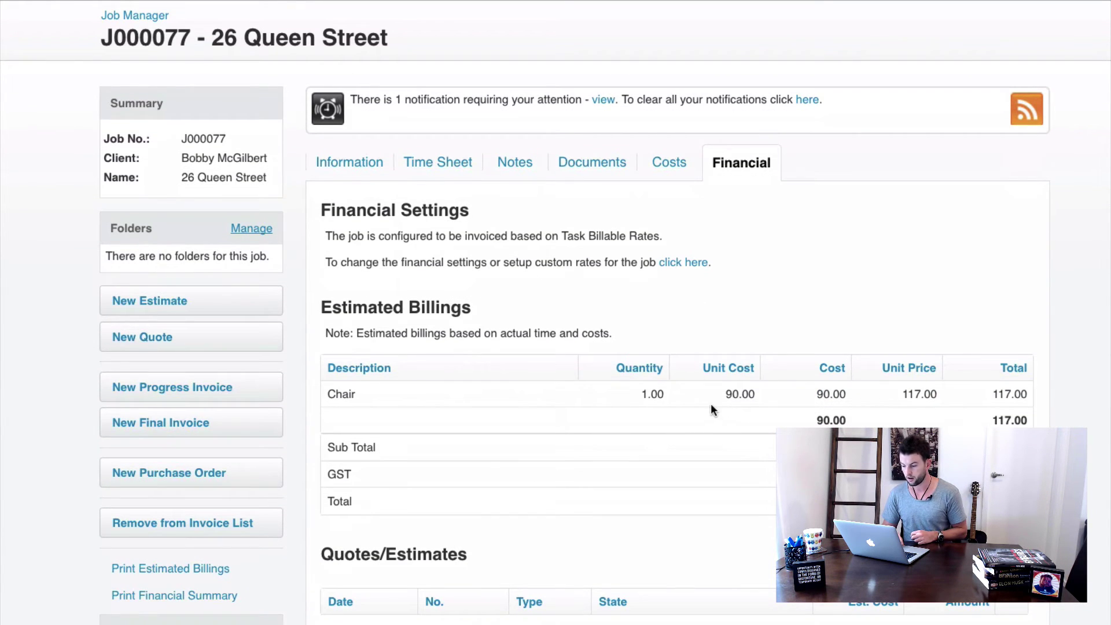
scroll(731, 401, "down", 2)
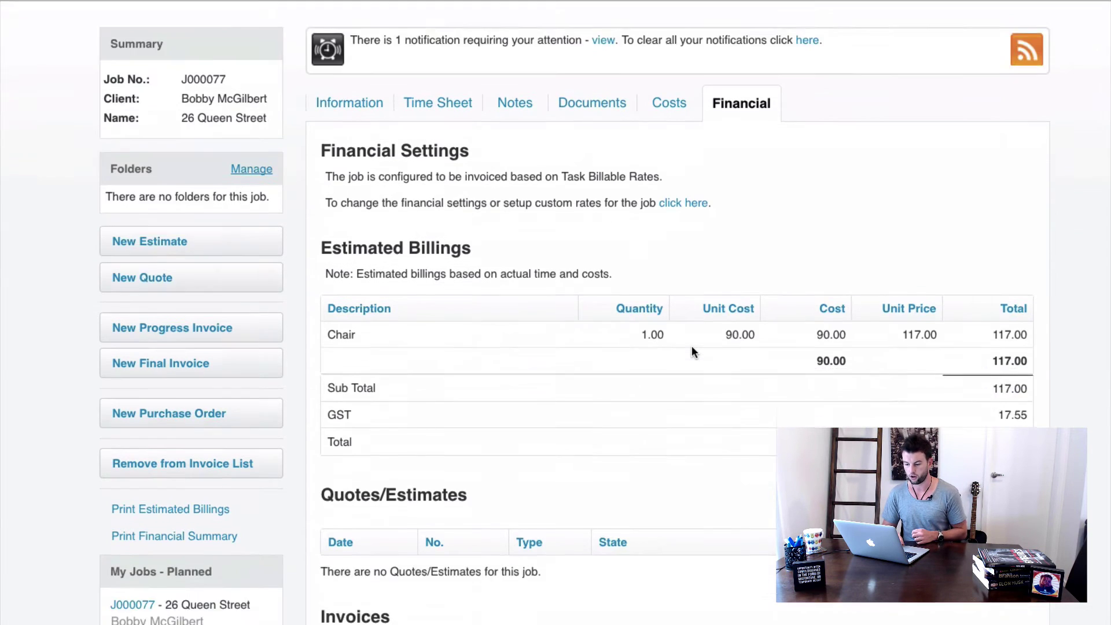
scroll(692, 349, "down", 4)
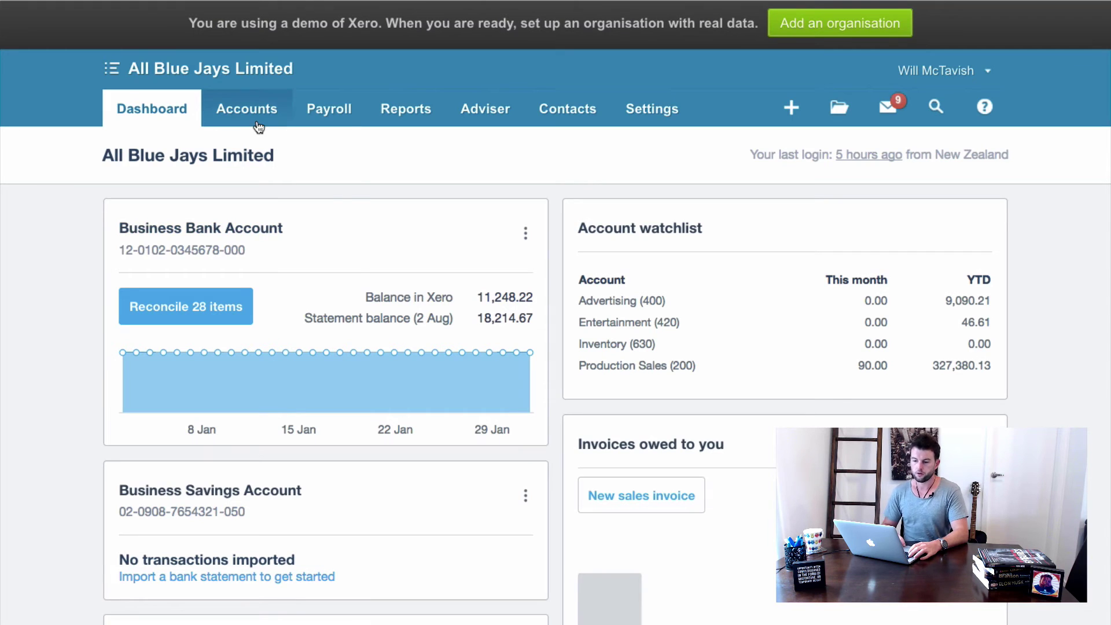
Open Mr Hardware's draft bill INV5444 via Accounts > Purchases in Xero.
left_click(253, 114)
left_click(253, 229)
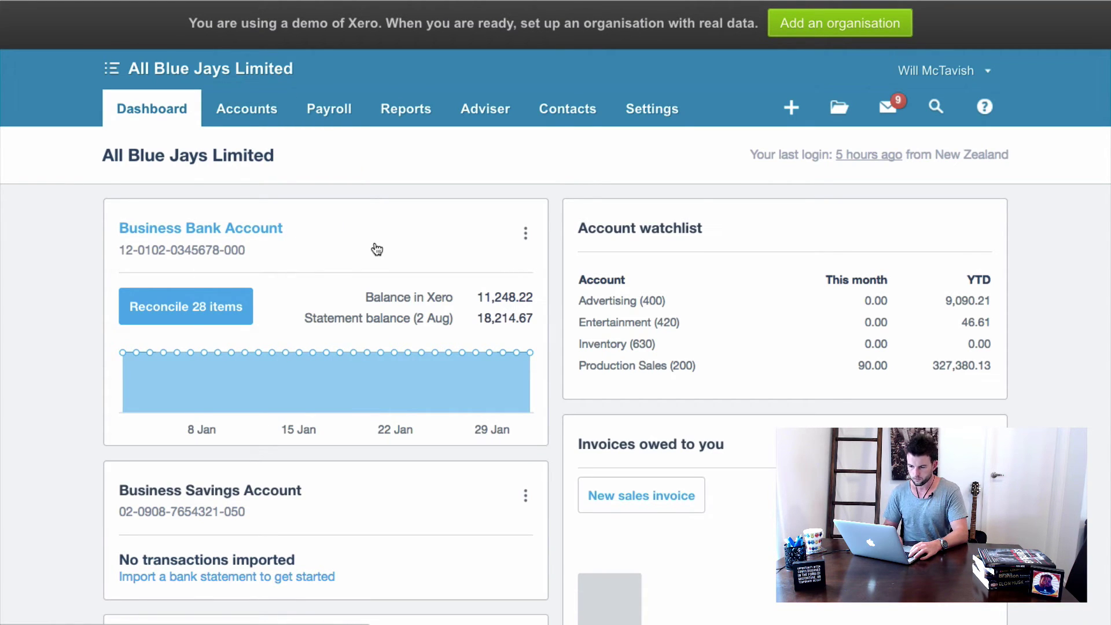
scroll(353, 339, "down", 3)
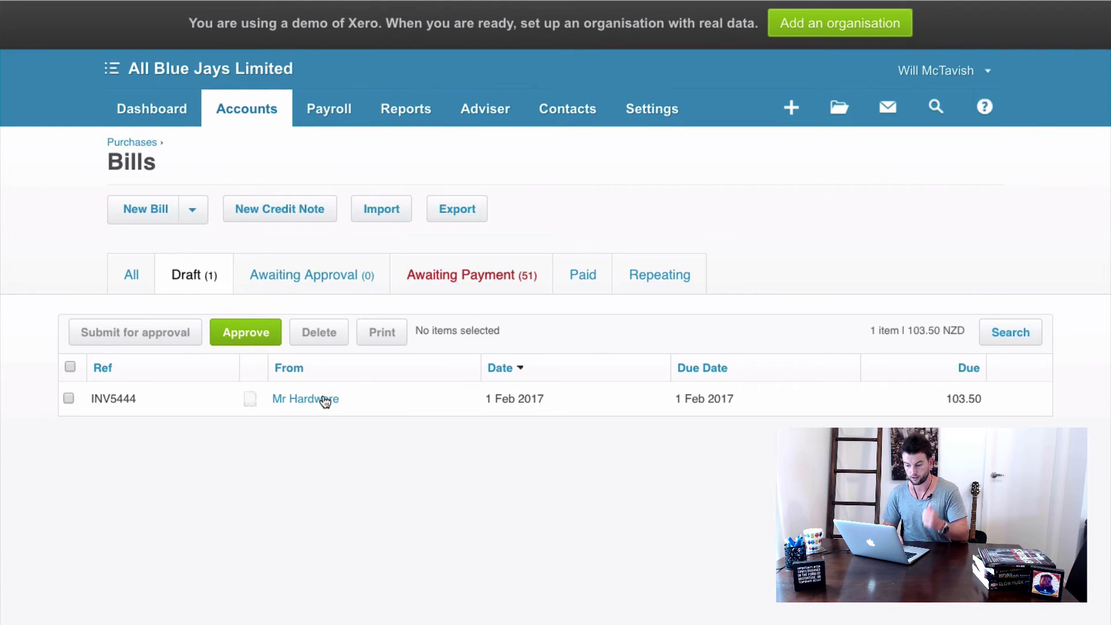
left_click(318, 399)
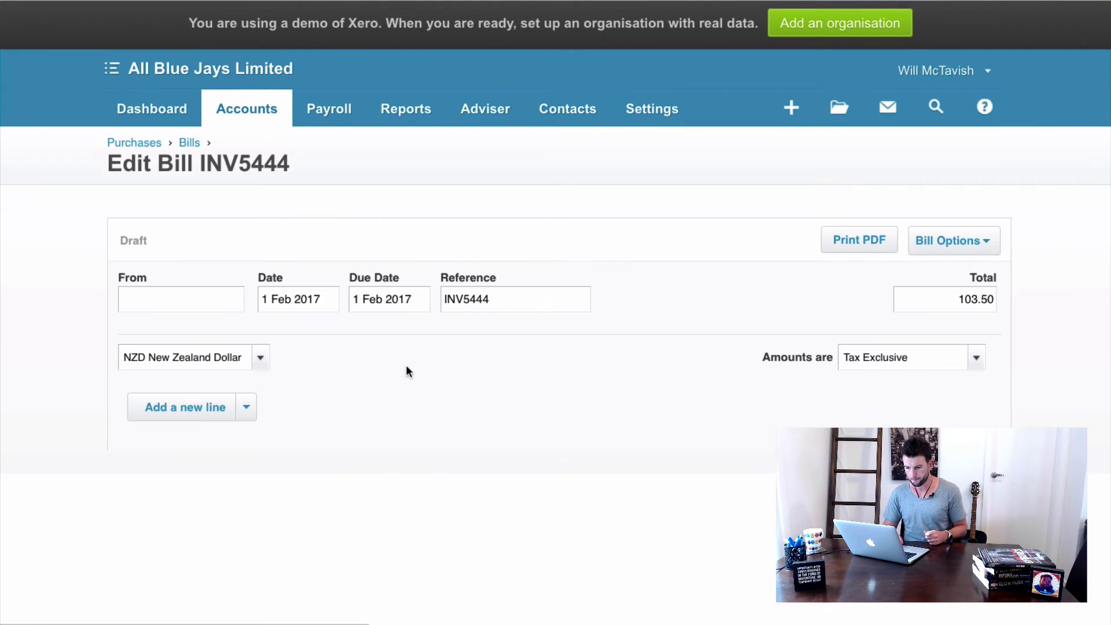
scroll(605, 377, "down", 3)
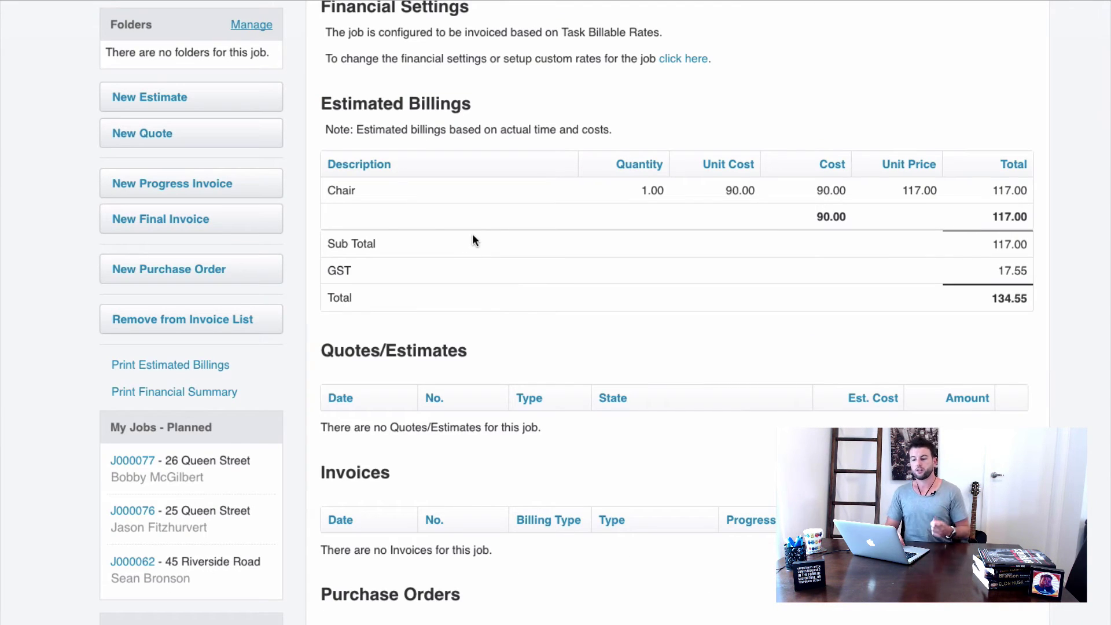
Start a New Final Invoice from job J000077's Financial tab.
left_click(196, 220)
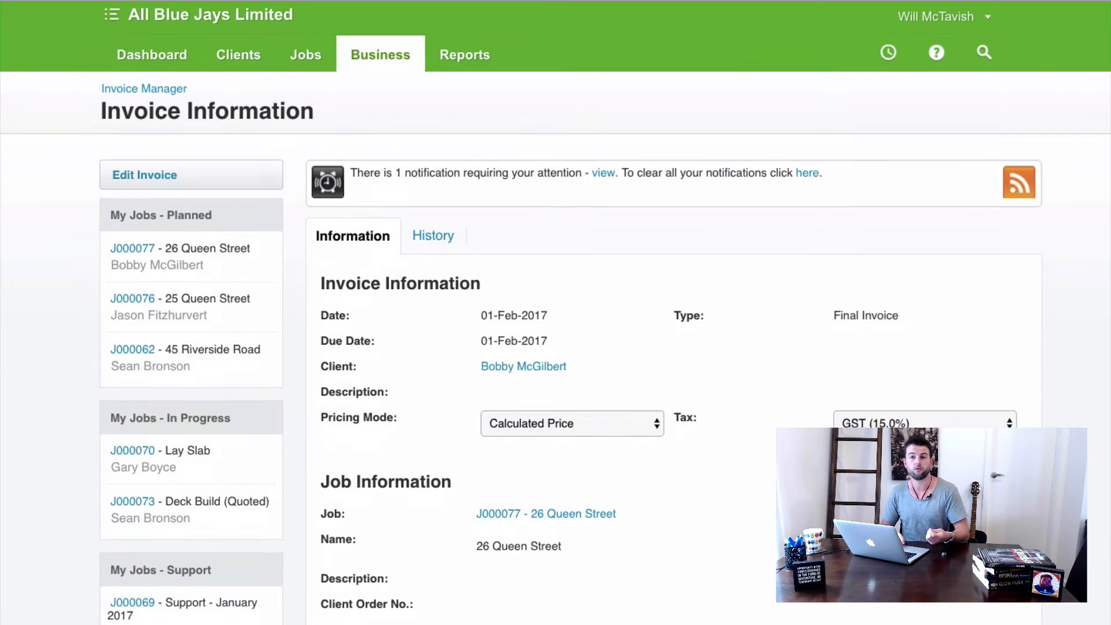
Approve invoice I000062 and print it with the default template, marked as sent.
scroll(779, 348, "down", 10)
scroll(778, 342, "down", 2)
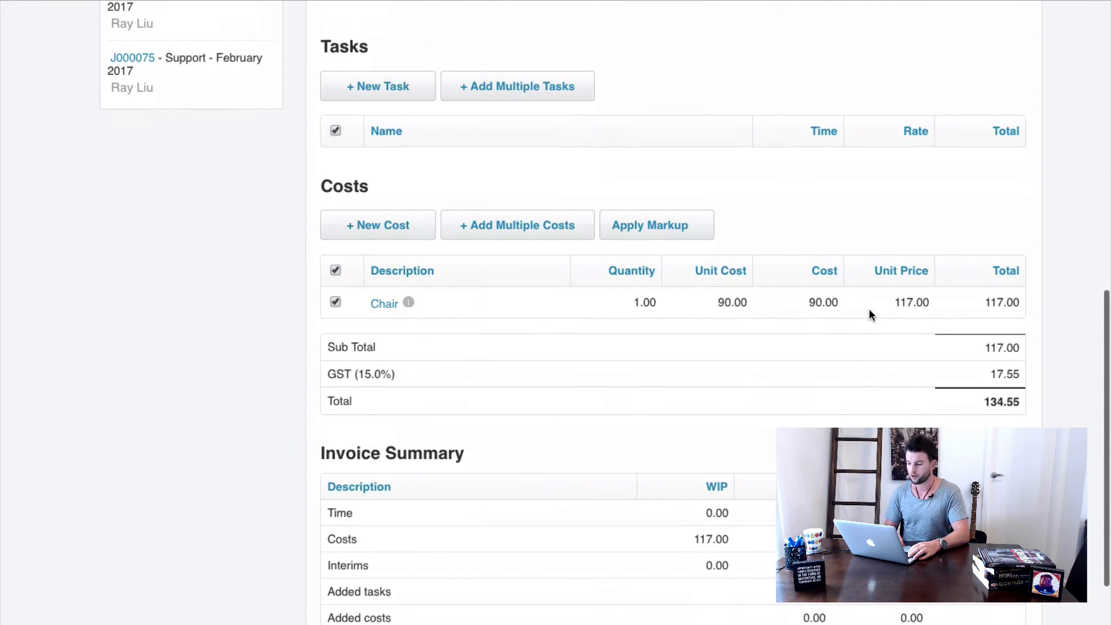
scroll(867, 315, "down", 3)
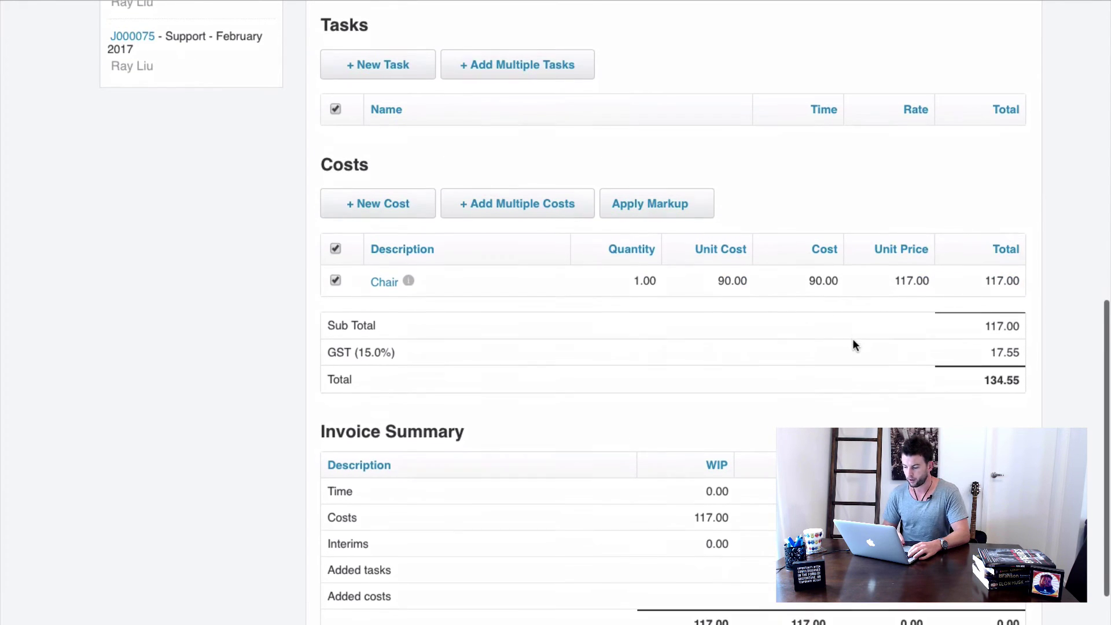
scroll(800, 283, "down", 1)
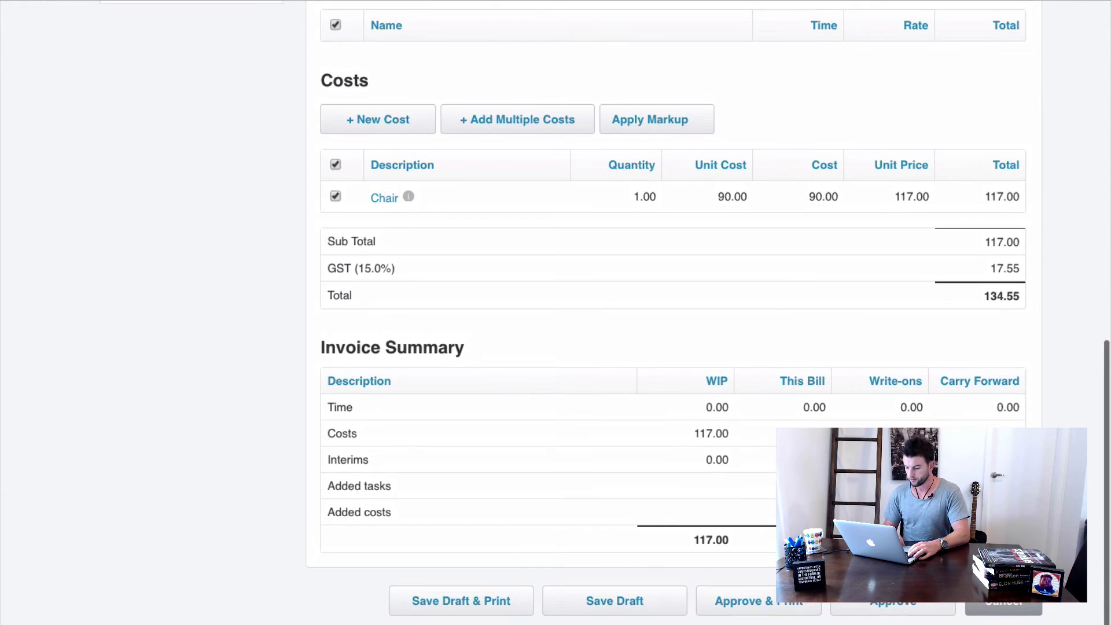
left_click(789, 604)
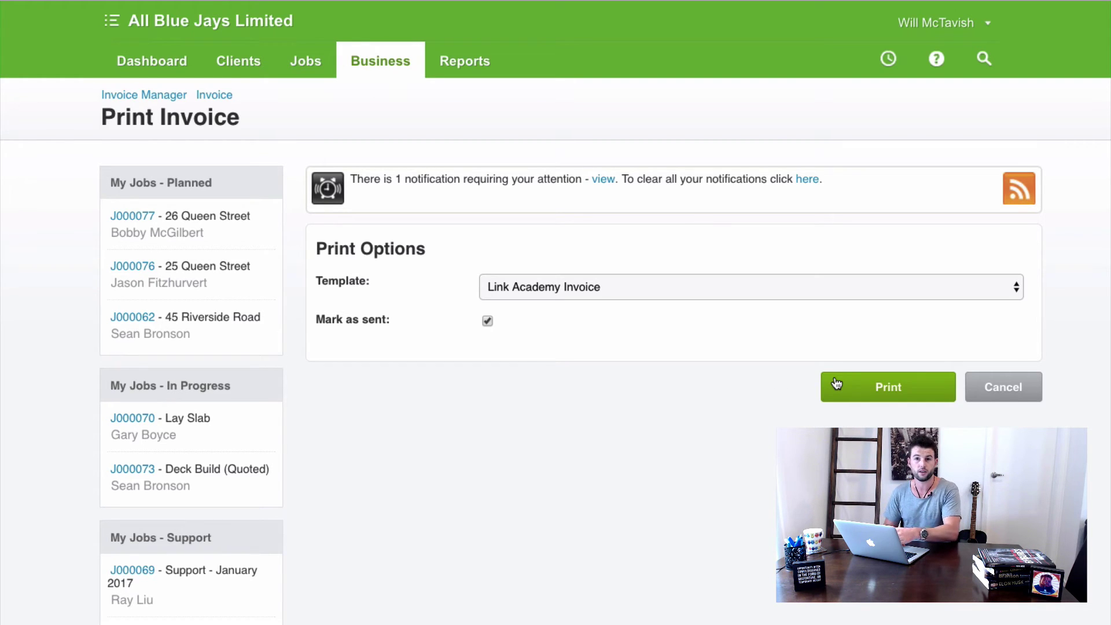
left_click(878, 389)
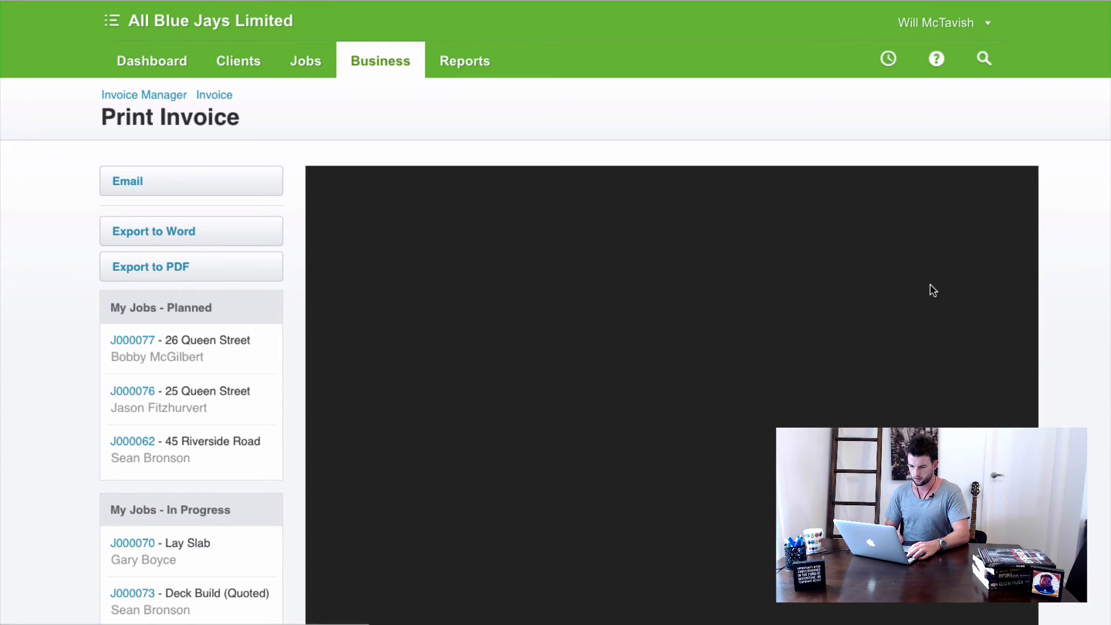
Bring up the email form for invoice I000062.
scroll(983, 295, "down", 1)
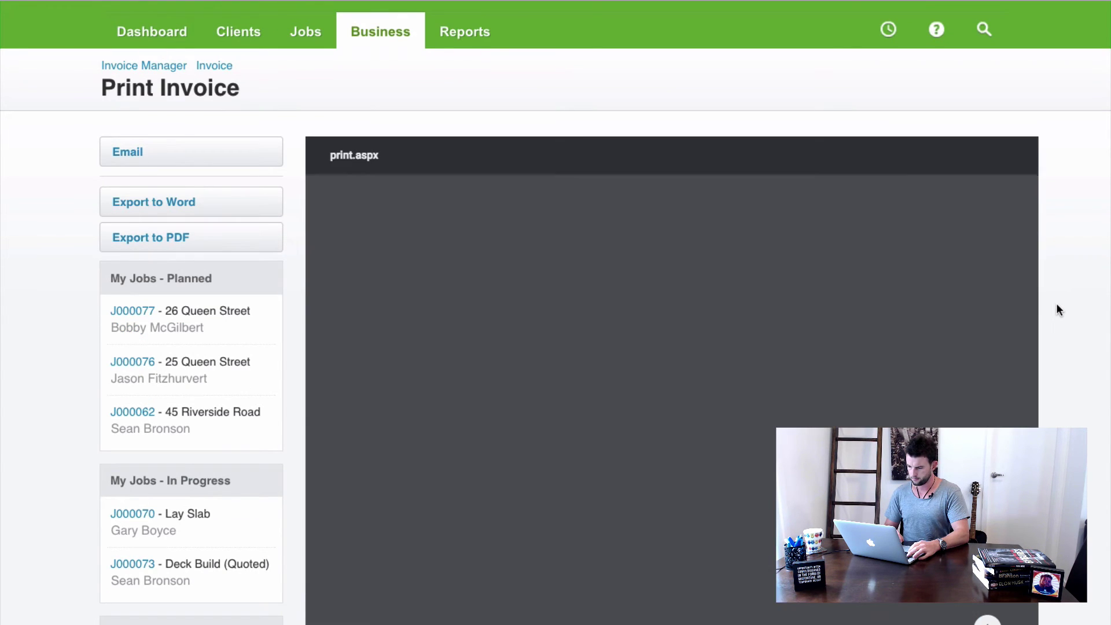
scroll(1057, 304, "down", 1)
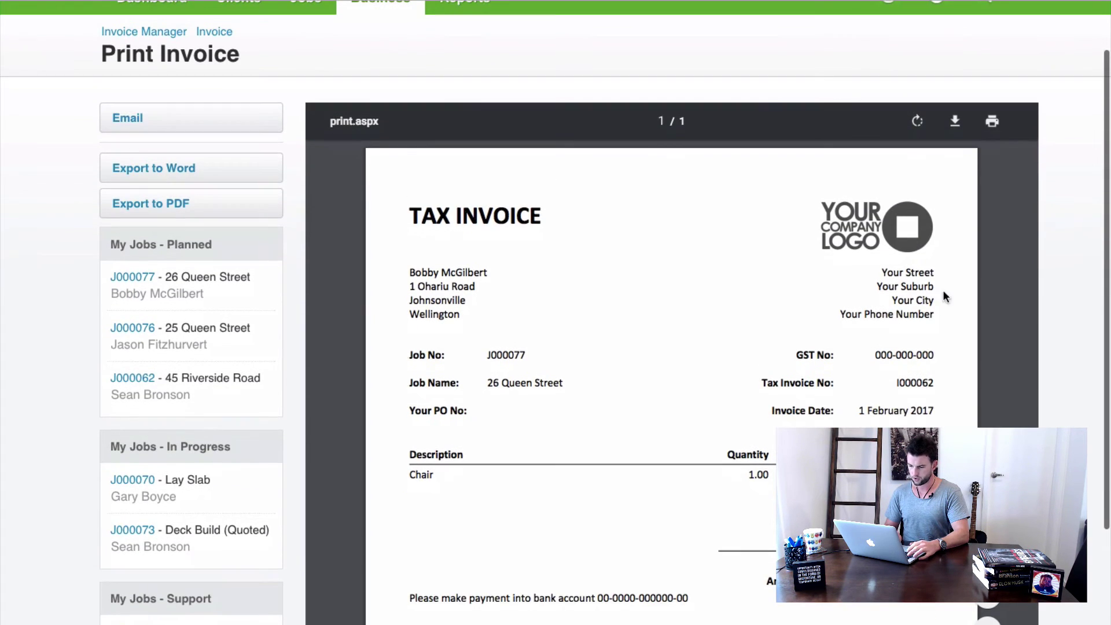
left_click(200, 117)
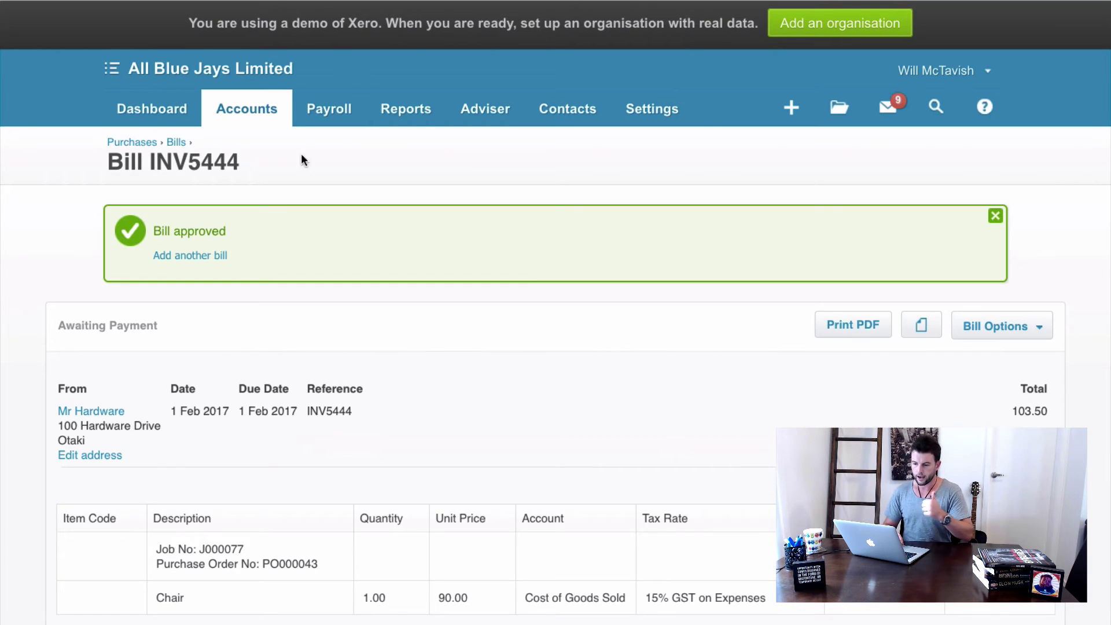
In Xero Sales, open draft invoice I000062 for the Chair, totalling 117.00.
left_click(262, 119)
left_click(263, 191)
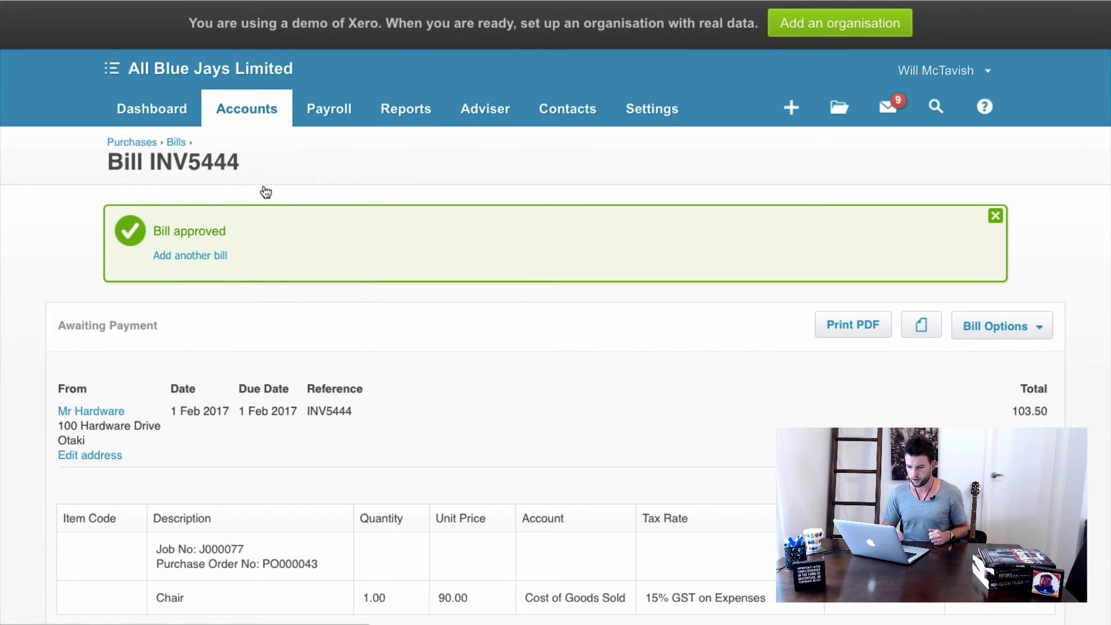
scroll(457, 395, "down", 3)
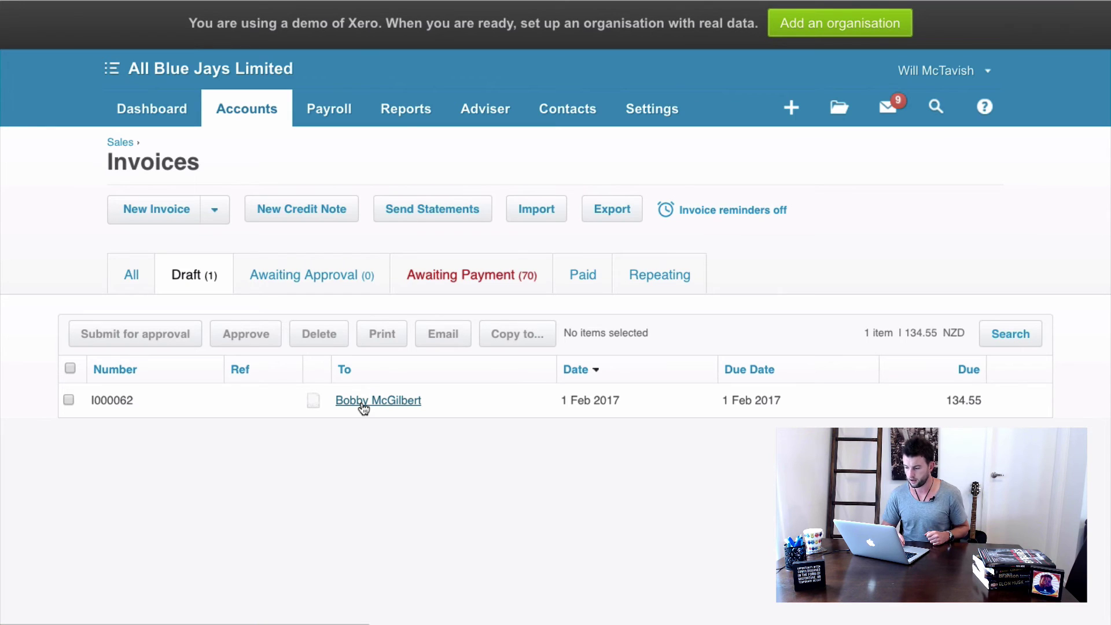
left_click(364, 409)
scroll(577, 234, "down", 3)
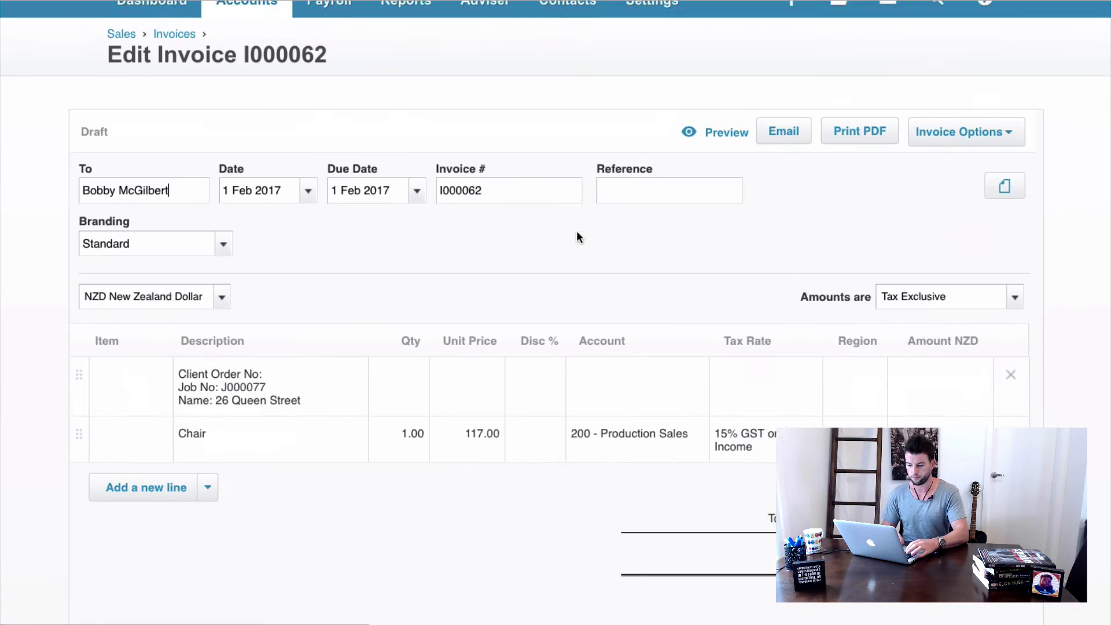
scroll(520, 261, "down", 2)
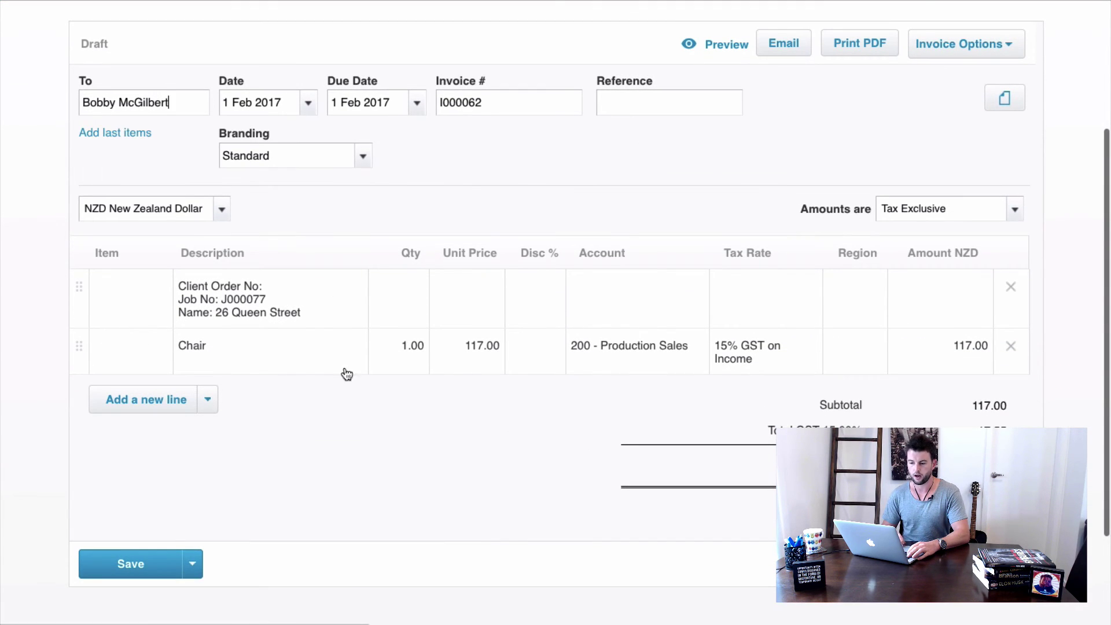
scroll(463, 171, "up", 1)
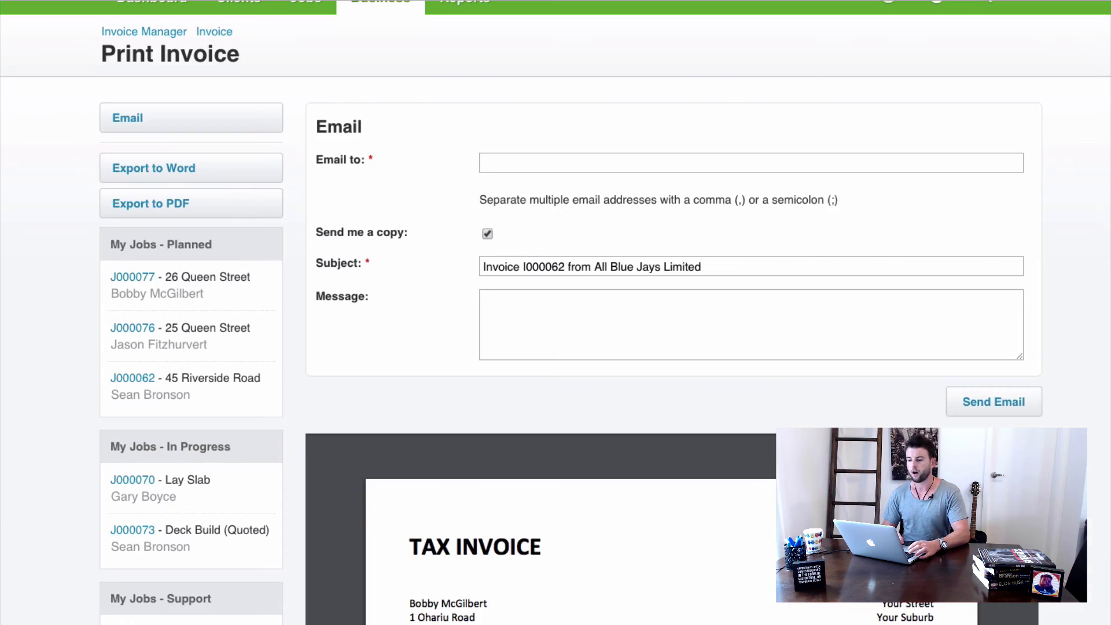
Go back from the print view to invoice I000062's Invoice Information page, showing it unpaid.
scroll(280, 85, "up", 2)
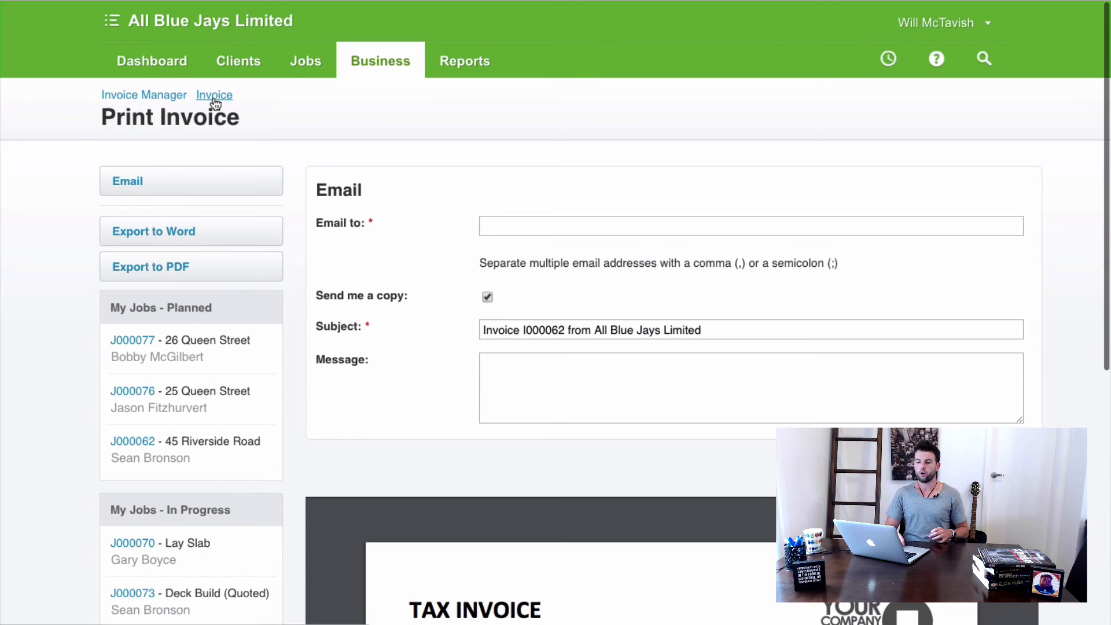
left_click(214, 98)
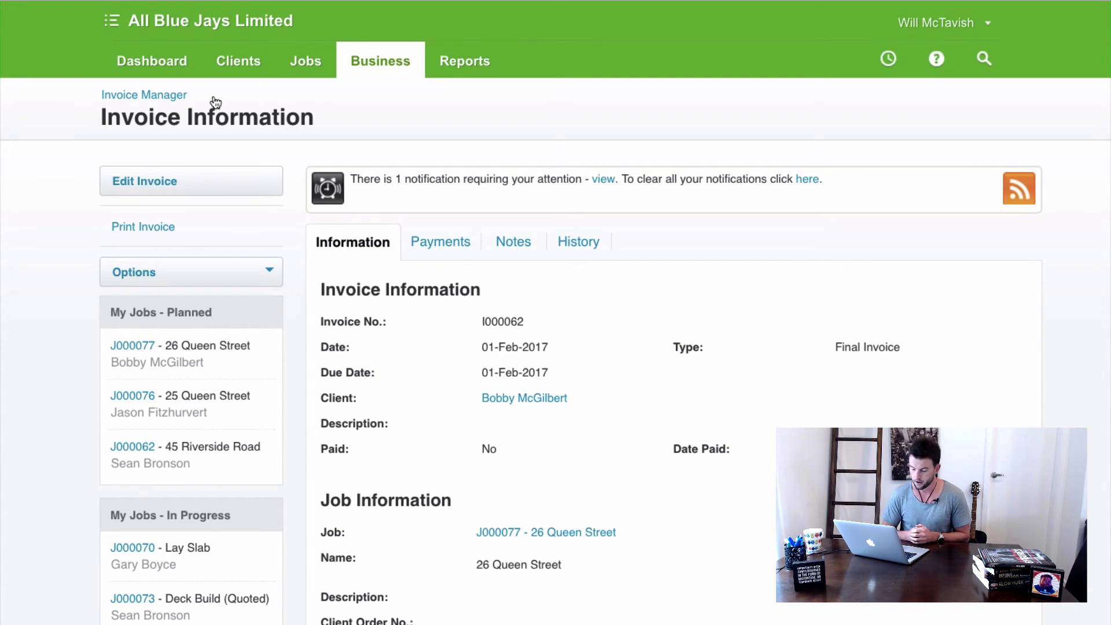
scroll(692, 387, "down", 3)
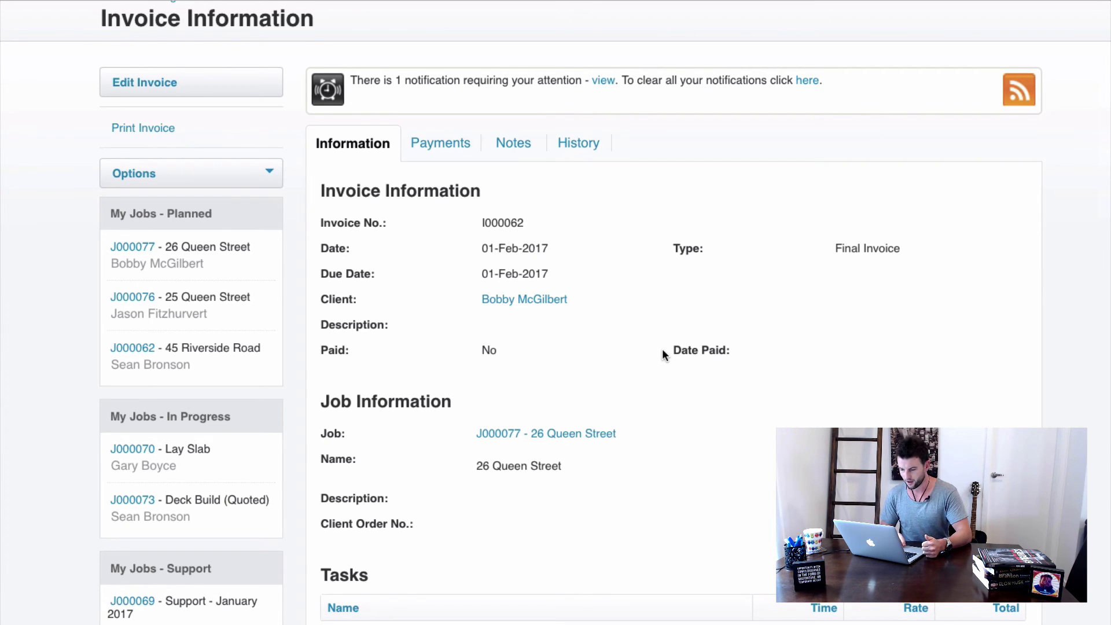
scroll(647, 316, "down", 3)
scroll(608, 358, "up", 3)
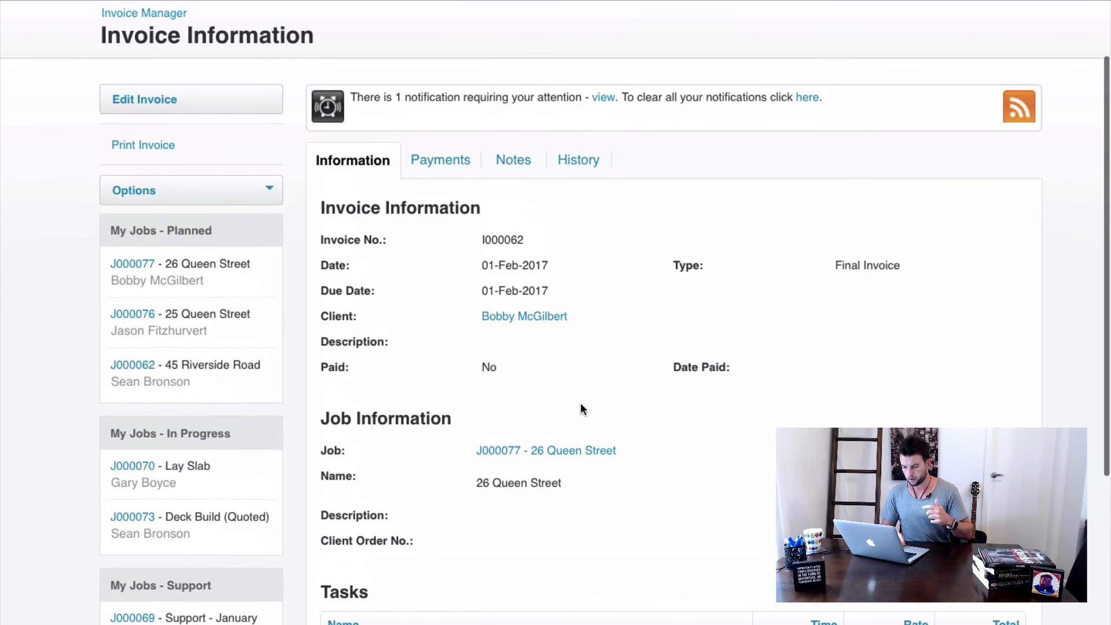
scroll(571, 385, "up", 3)
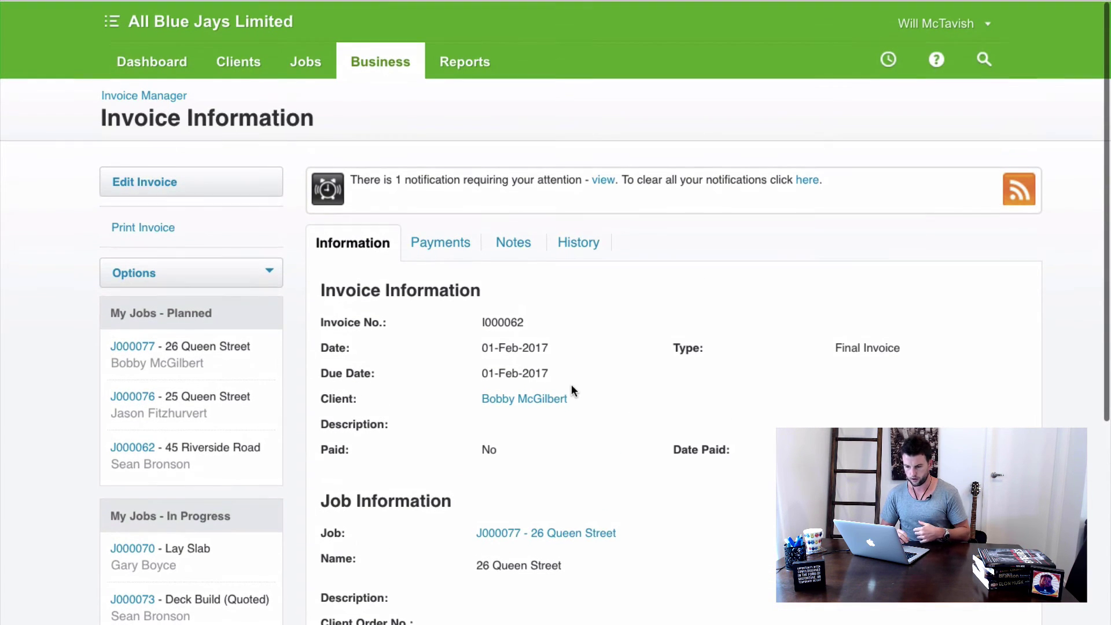
Cancel invoice I000062 from the Options menu and confirm with Yes.
left_click(268, 273)
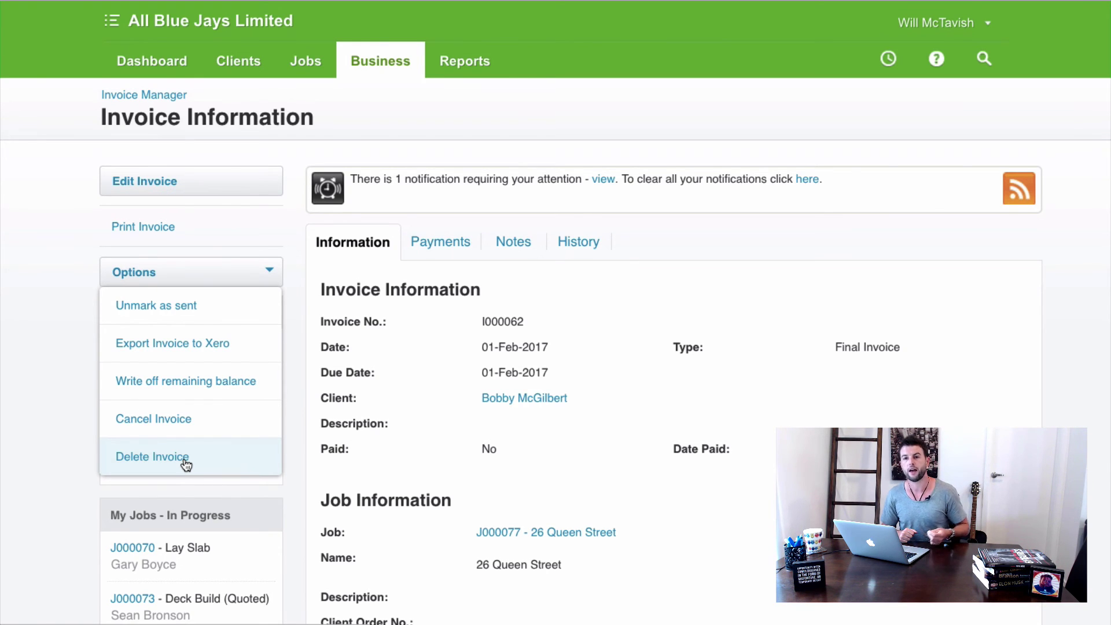
left_click(158, 420)
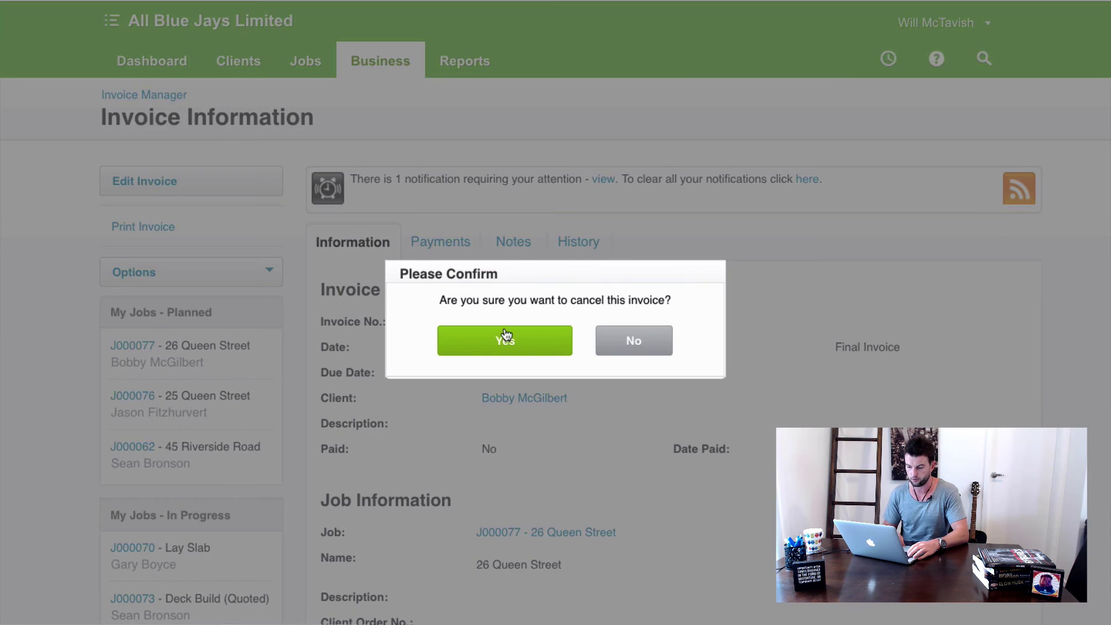
left_click(497, 347)
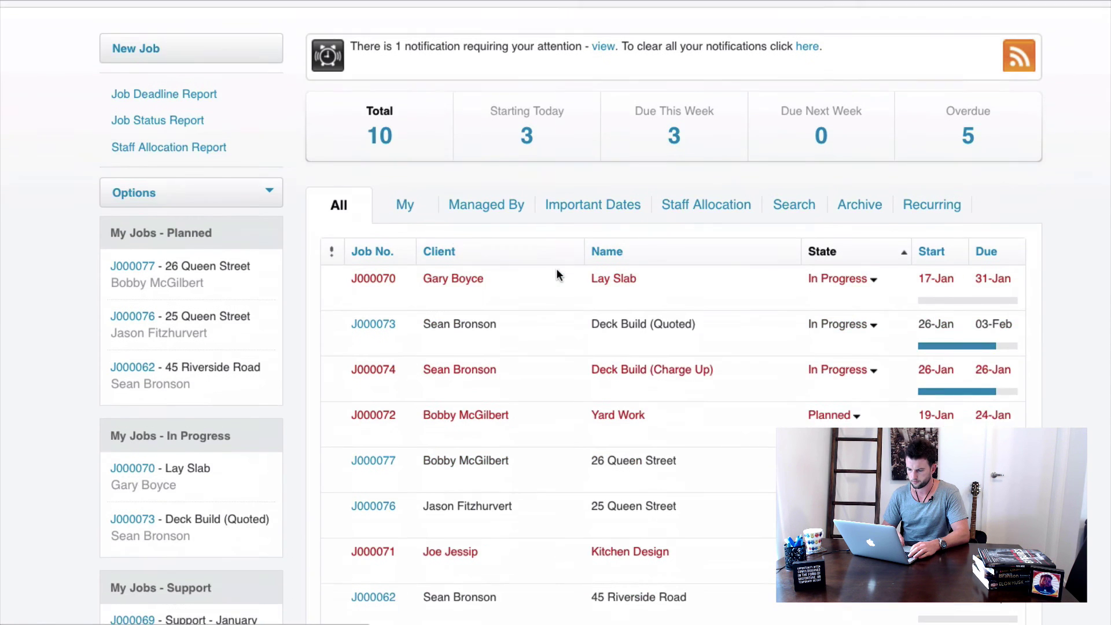
scroll(474, 404, "down", 3)
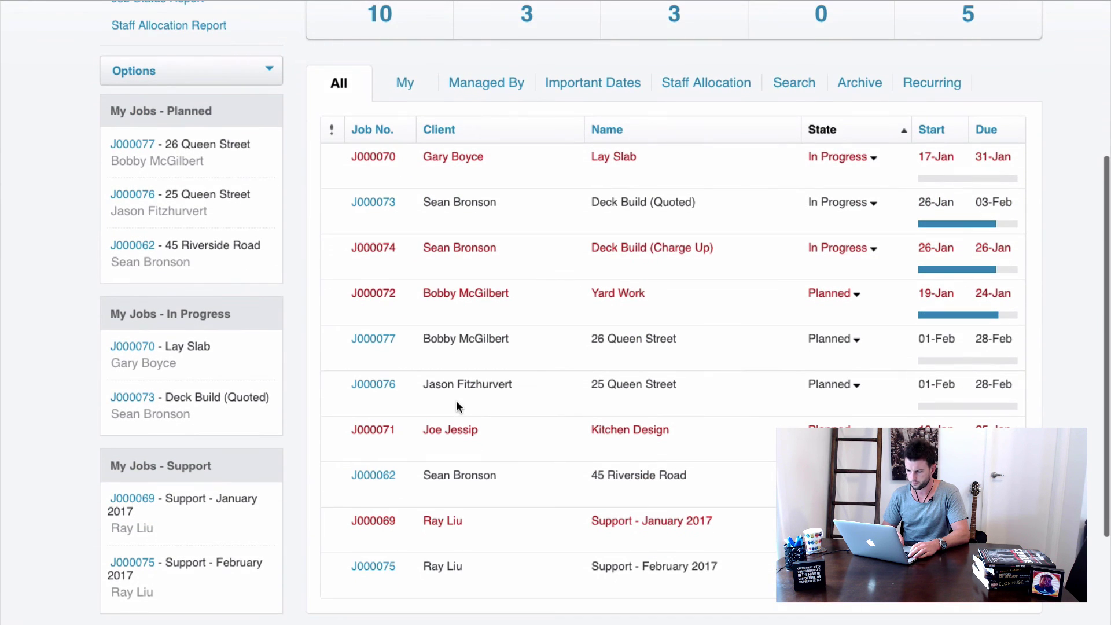
left_click(379, 341)
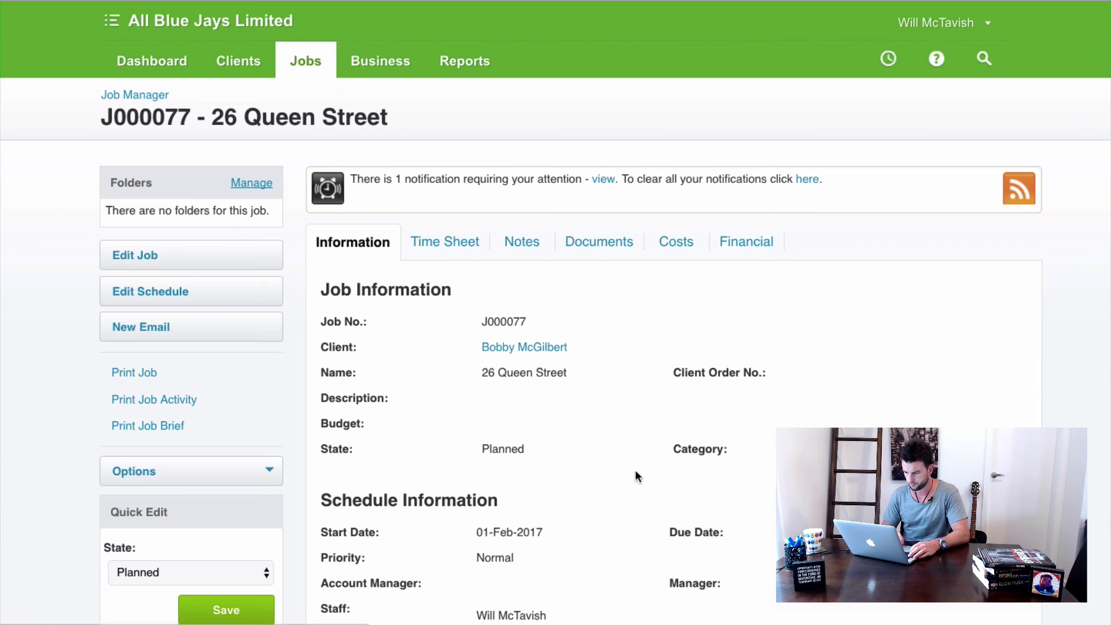
left_click(748, 242)
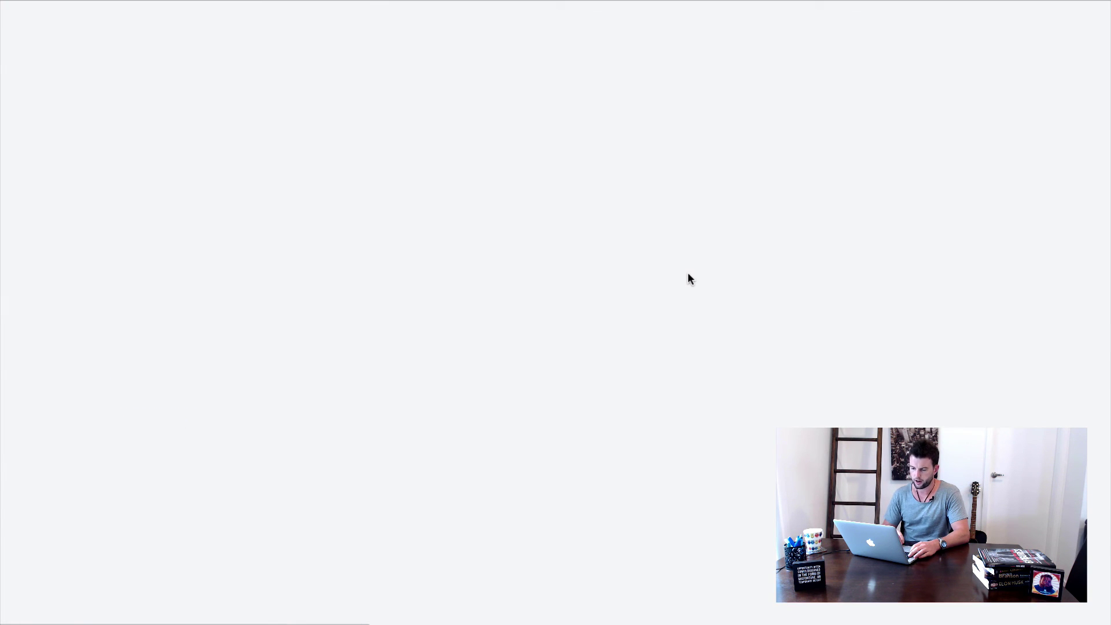
scroll(688, 273, "down", 10)
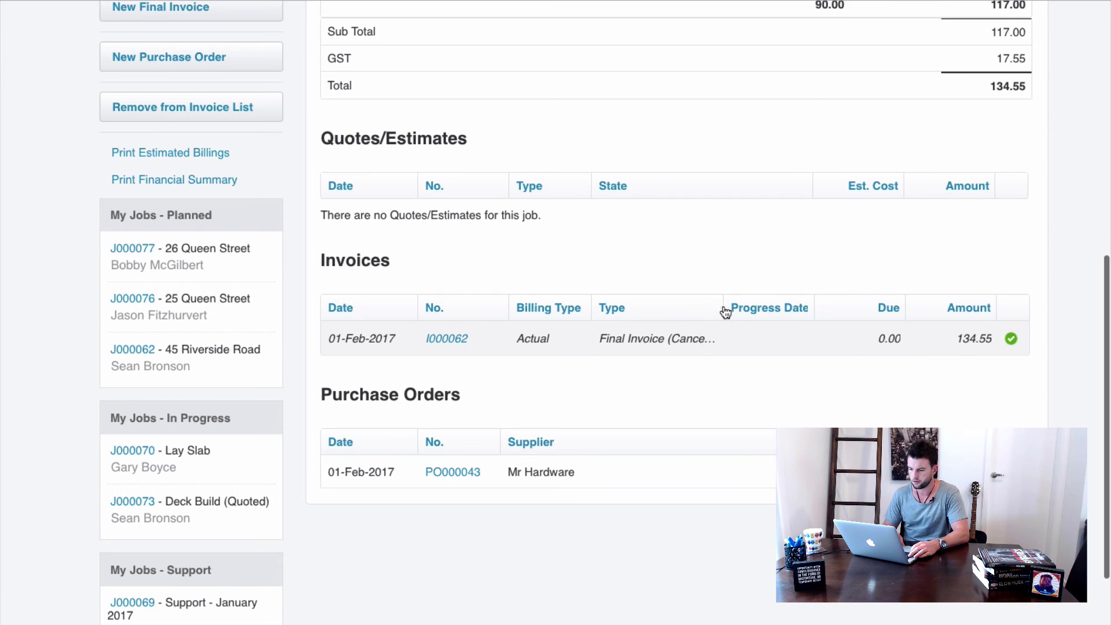
scroll(488, 246, "up", 3)
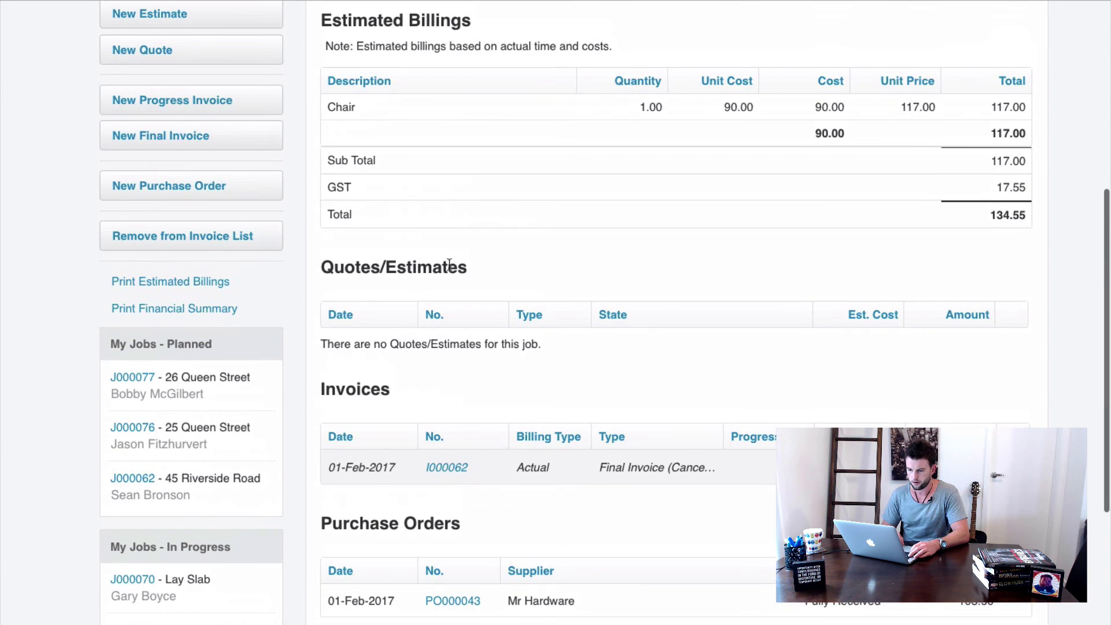
left_click(451, 468)
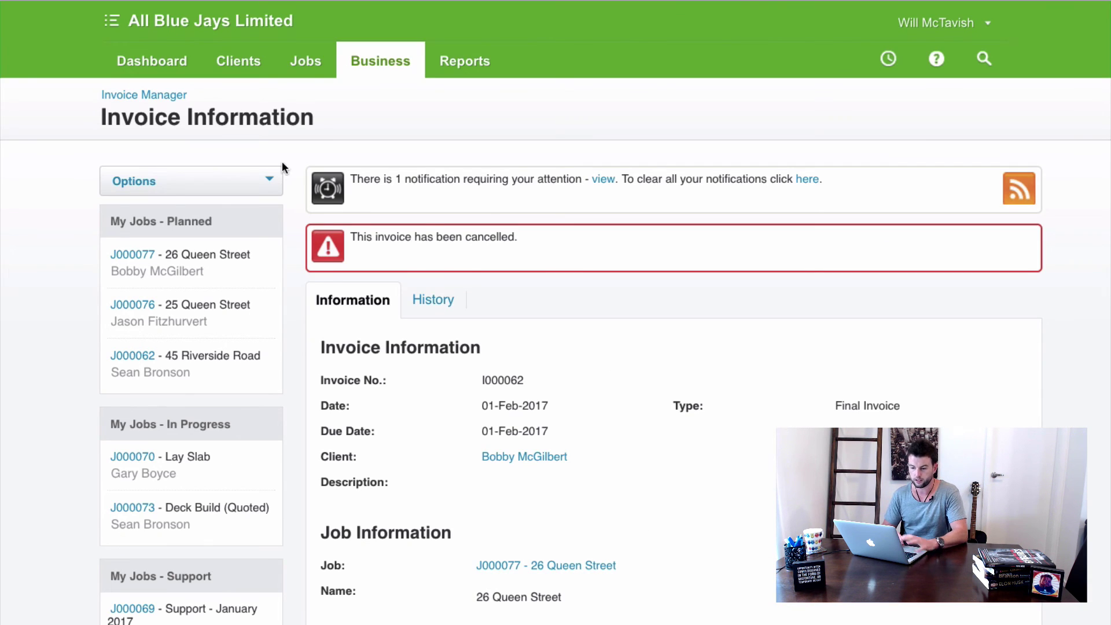
Delete invoice I000062 permanently and confirm the deletion.
left_click(267, 180)
left_click(225, 223)
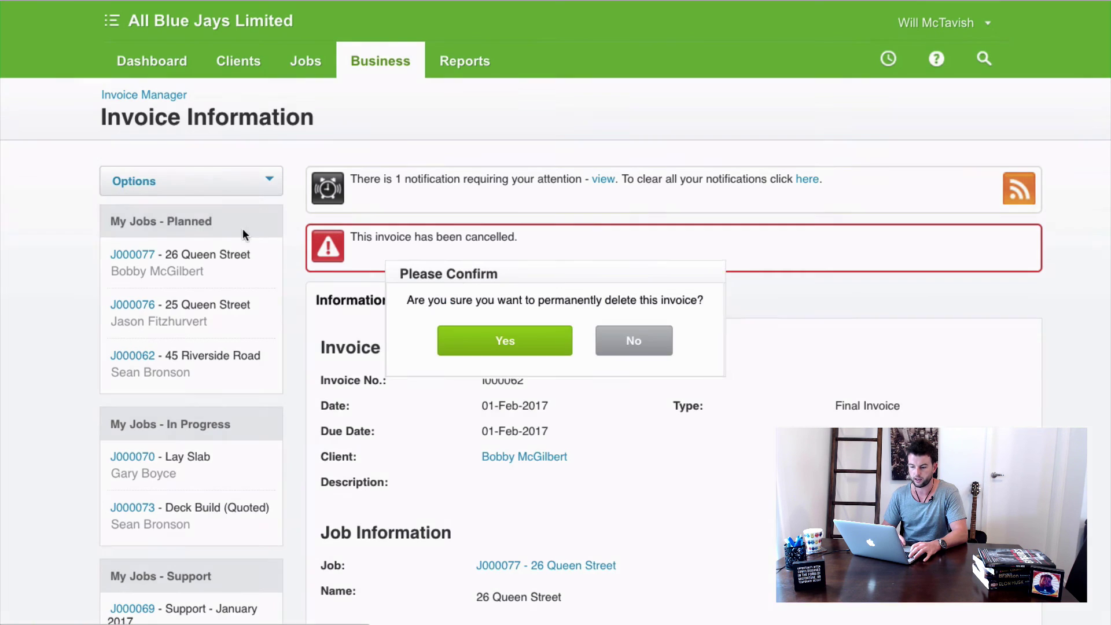
left_click(509, 342)
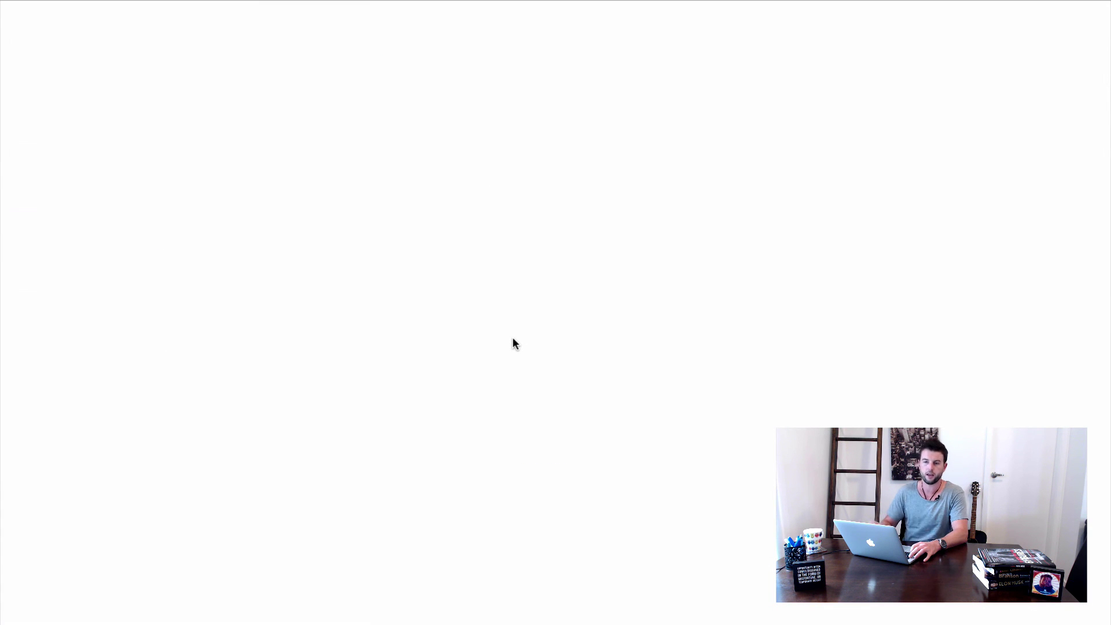